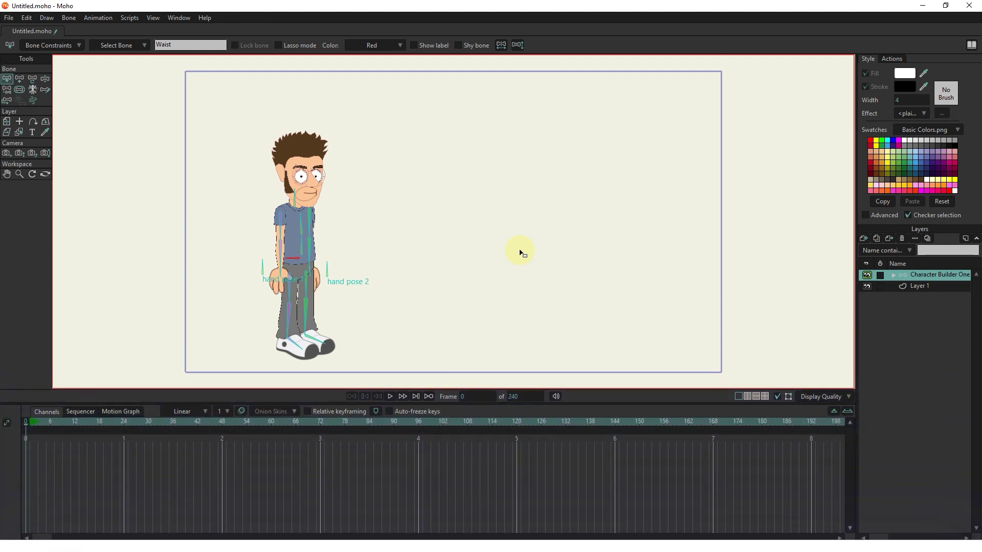
pyautogui.click(892, 275)
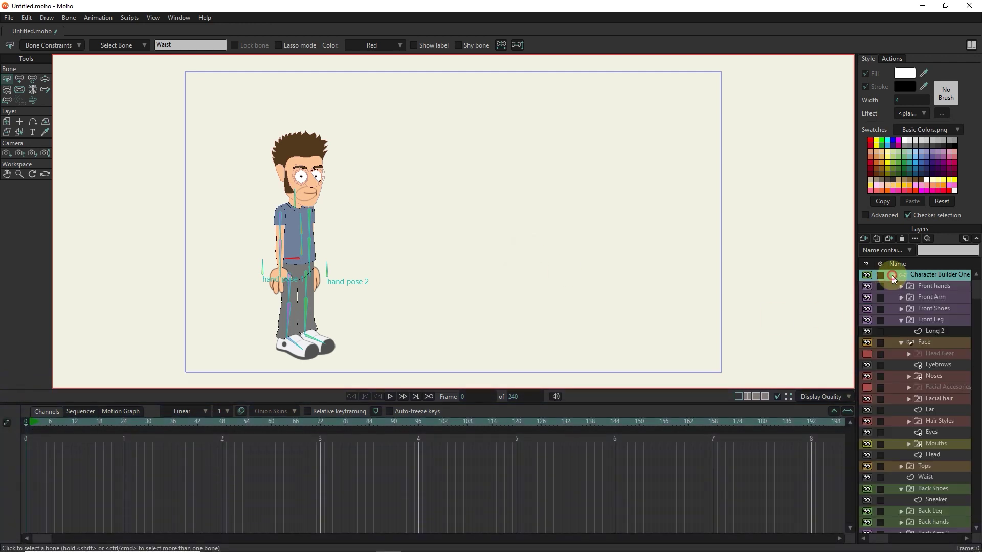
pyautogui.click(892, 275)
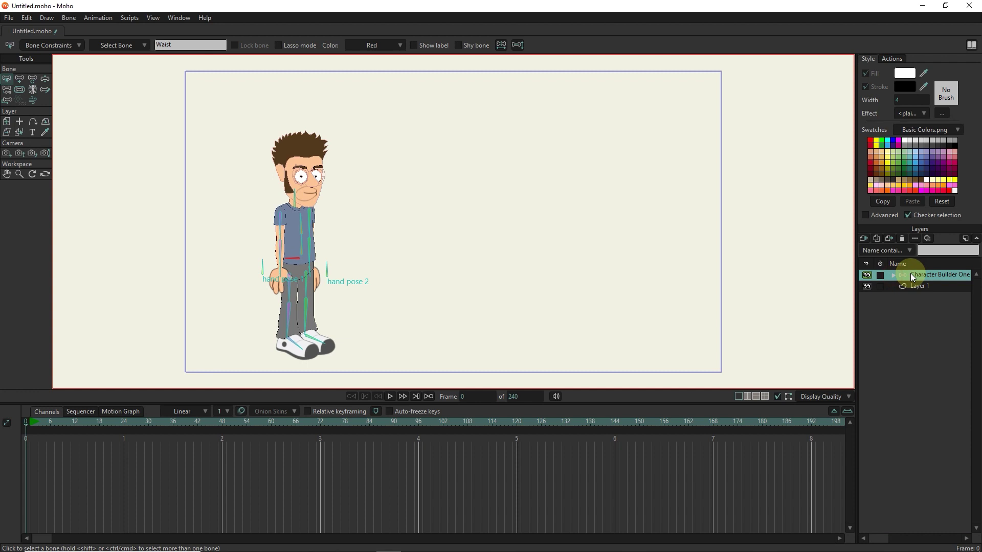
pyautogui.scroll(3, 296, 292)
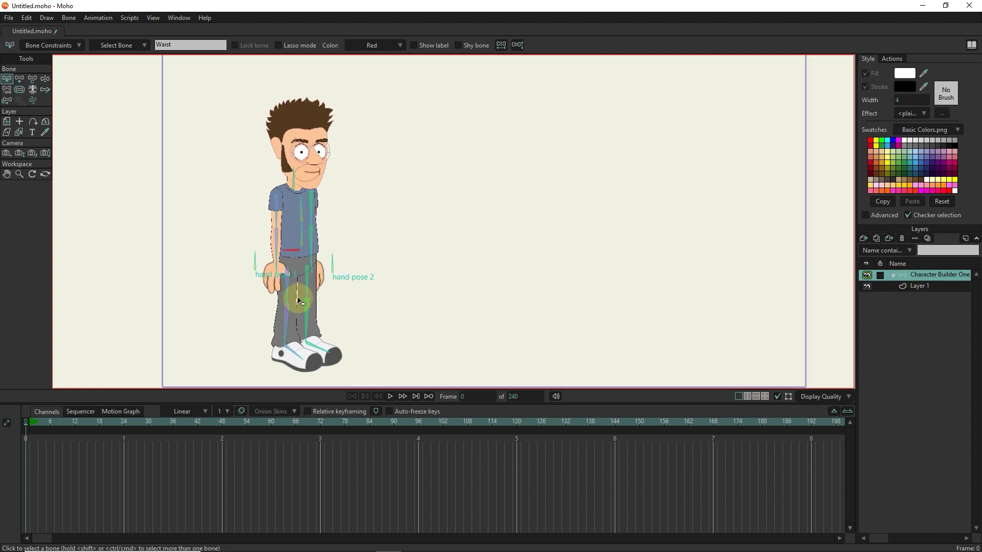
pyautogui.scroll(2, 342, 253)
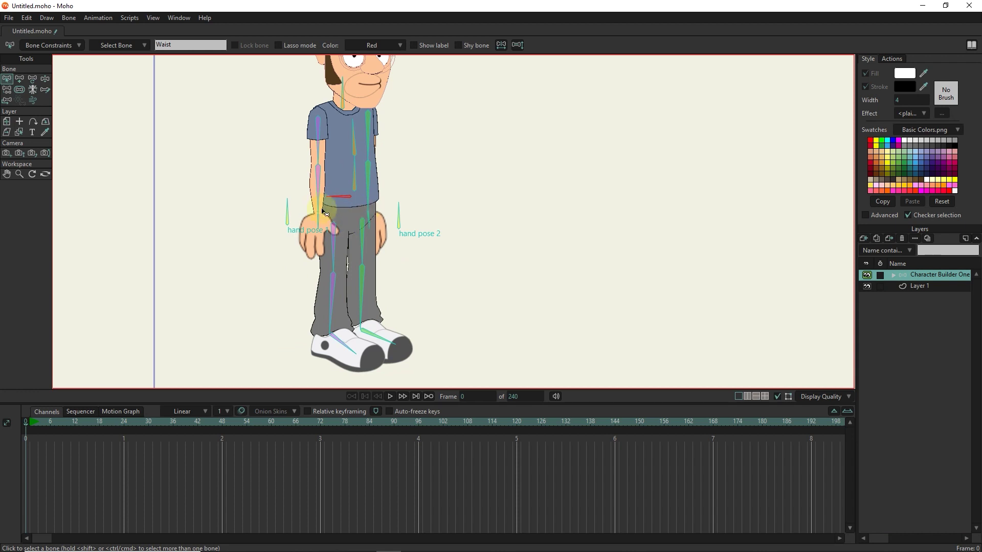
pyautogui.click(45, 79)
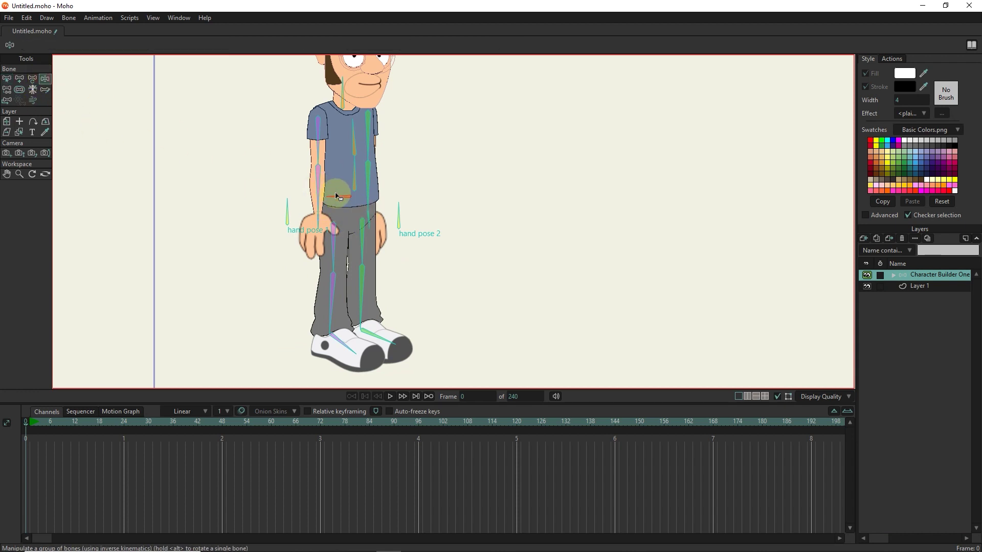
pyautogui.moveTo(337, 198)
pyautogui.mouseDown()
pyautogui.moveTo(344, 239)
pyautogui.moveTo(335, 230)
pyautogui.moveTo(343, 236)
pyautogui.moveTo(348, 202)
pyautogui.moveTo(345, 210)
pyautogui.mouseUp()
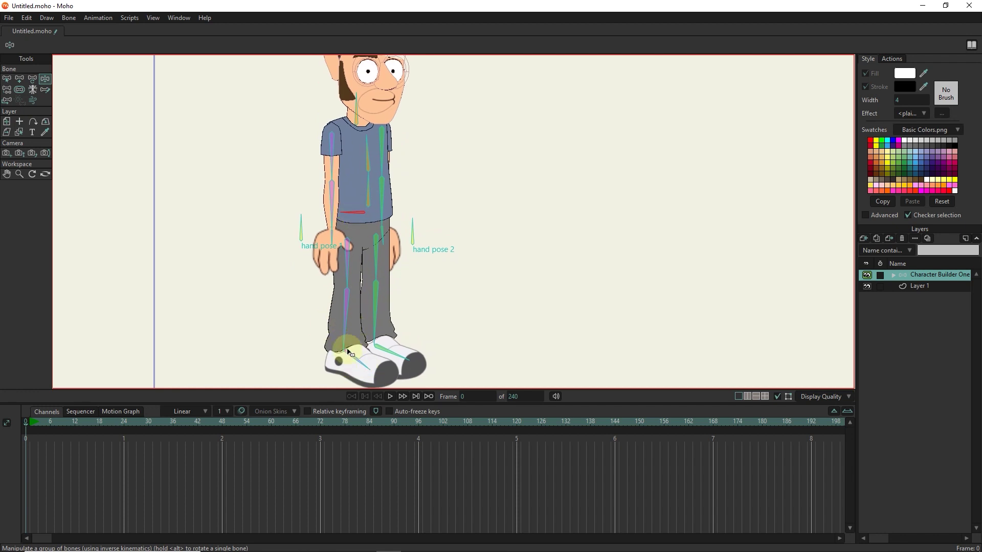
pyautogui.moveTo(349, 353)
pyautogui.mouseDown()
pyautogui.moveTo(339, 245)
pyautogui.moveTo(338, 344)
pyautogui.mouseUp()
pyautogui.click(382, 316)
pyautogui.moveTo(381, 316); pyautogui.dragTo(345, 204)
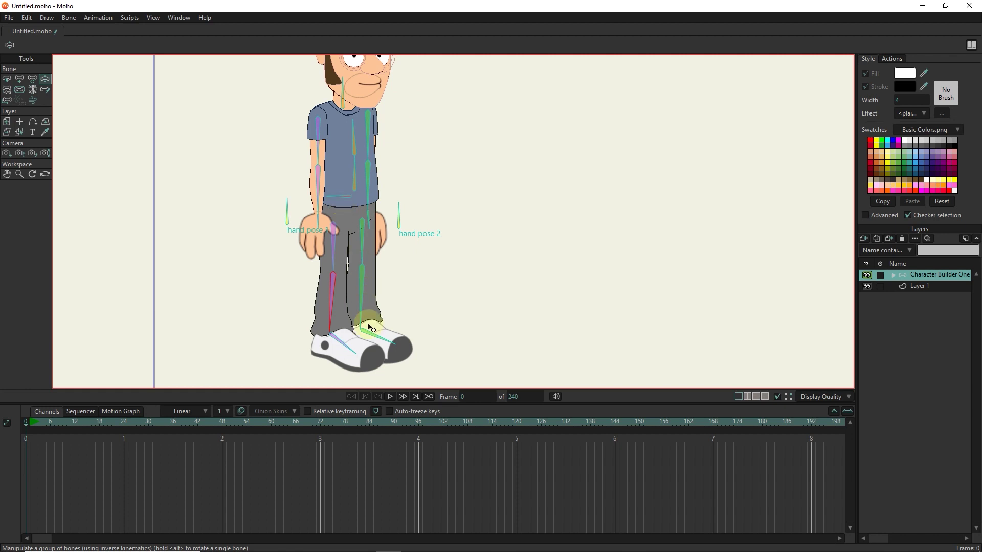
# - Draw a new bone from each lower-leg tip out past the front and back feet
pyautogui.click(20, 79)
pyautogui.scroll(3, 353, 335)
pyautogui.scroll(4, 346, 342)
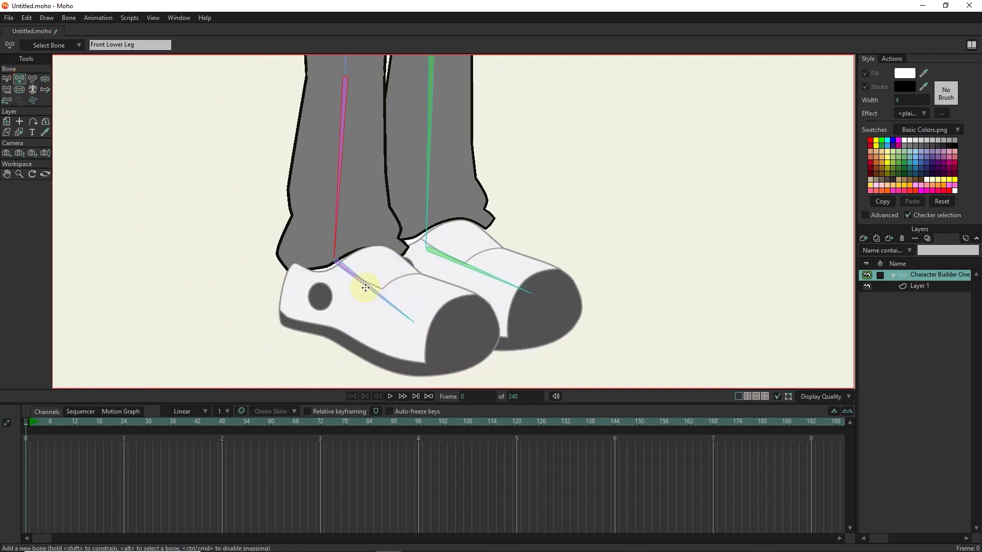
pyautogui.moveTo(316, 238); pyautogui.dragTo(73, 368)
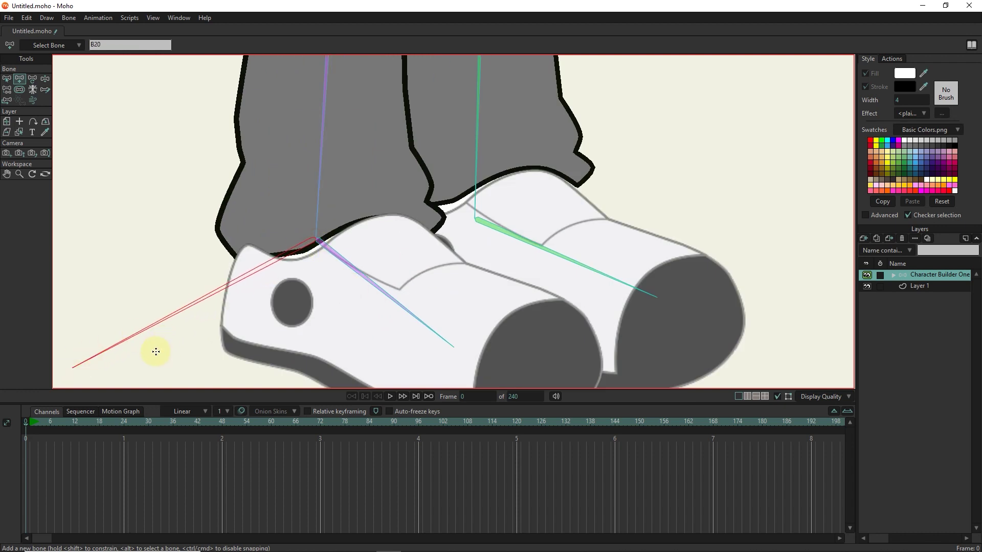
pyautogui.moveTo(474, 216); pyautogui.dragTo(173, 380)
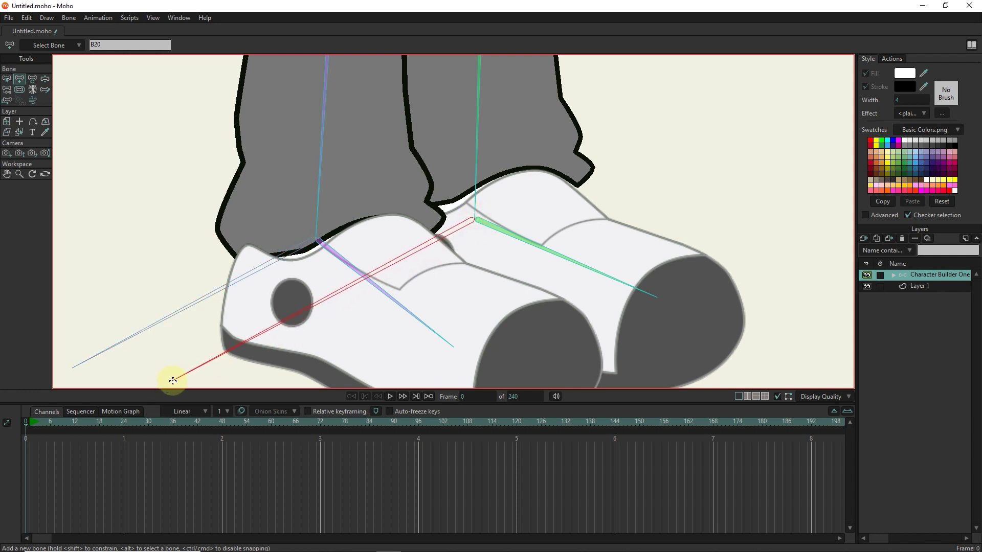
# - Name the two new bones T2 and T1
pyautogui.scroll(-1, 341, 304)
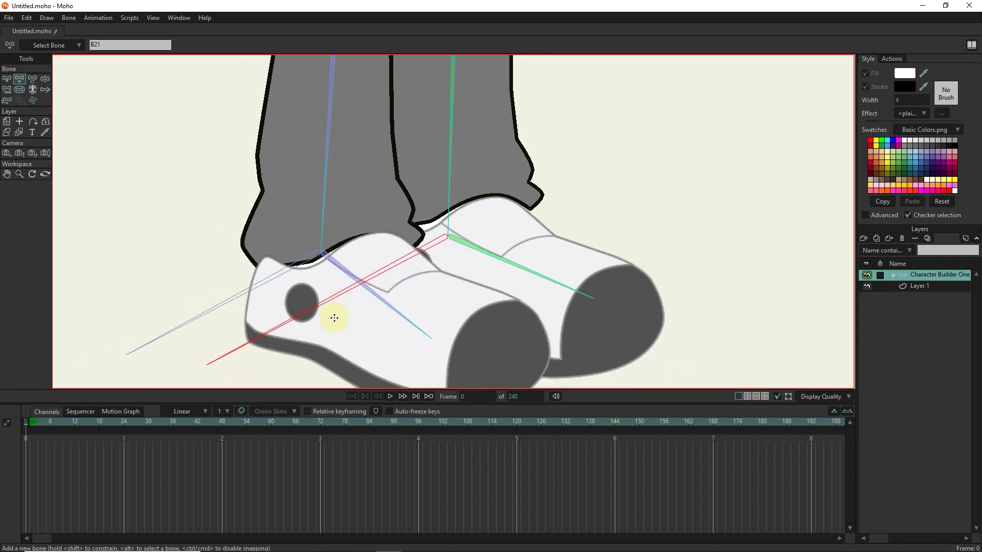
pyautogui.doubleClick(115, 45)
pyautogui.click(6, 79)
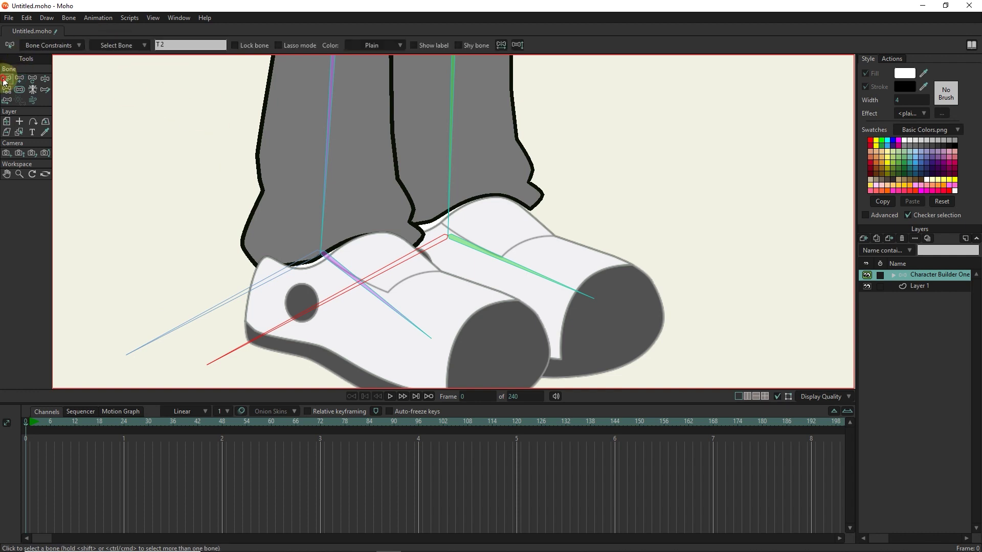
pyautogui.click(234, 301)
pyautogui.doubleClick(157, 44)
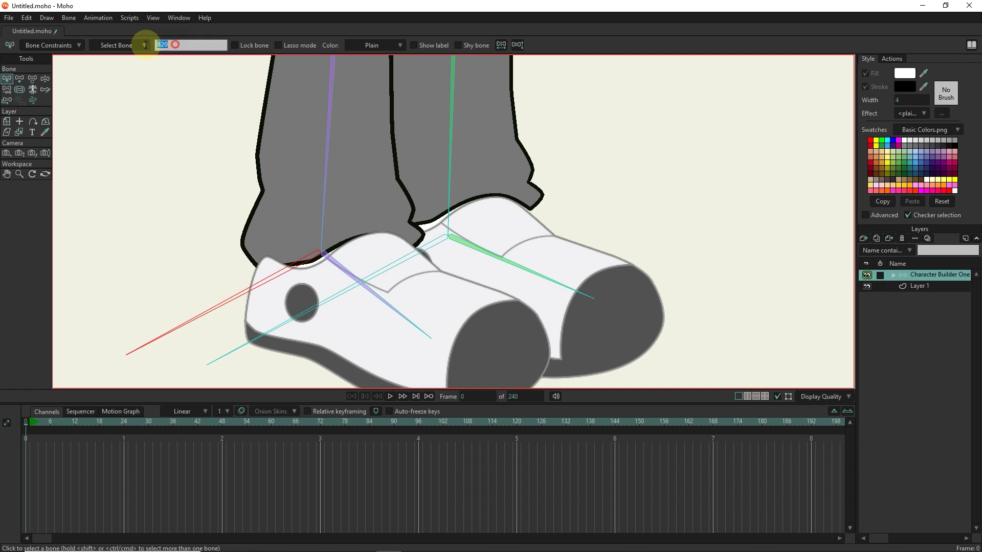
pyautogui.write('T1')
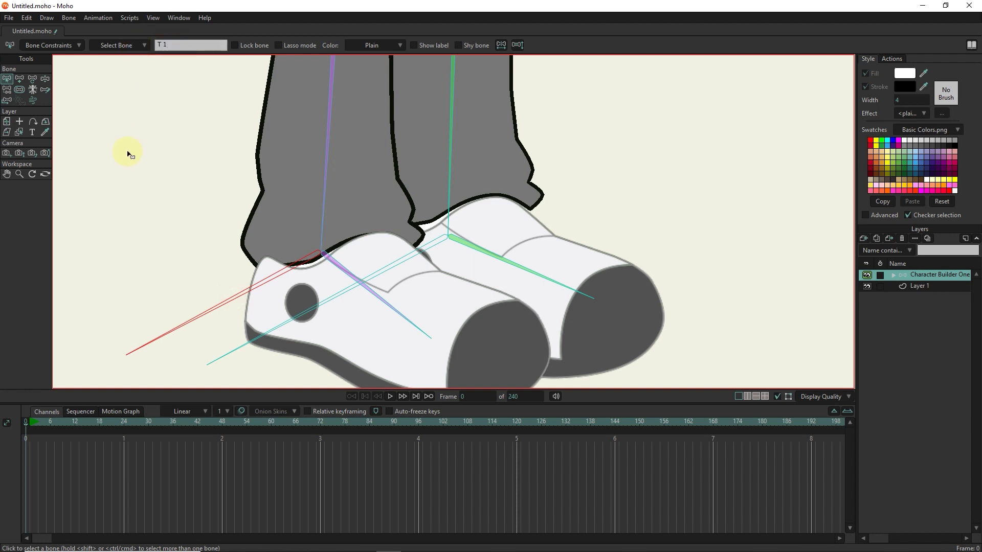
pyautogui.click(128, 153)
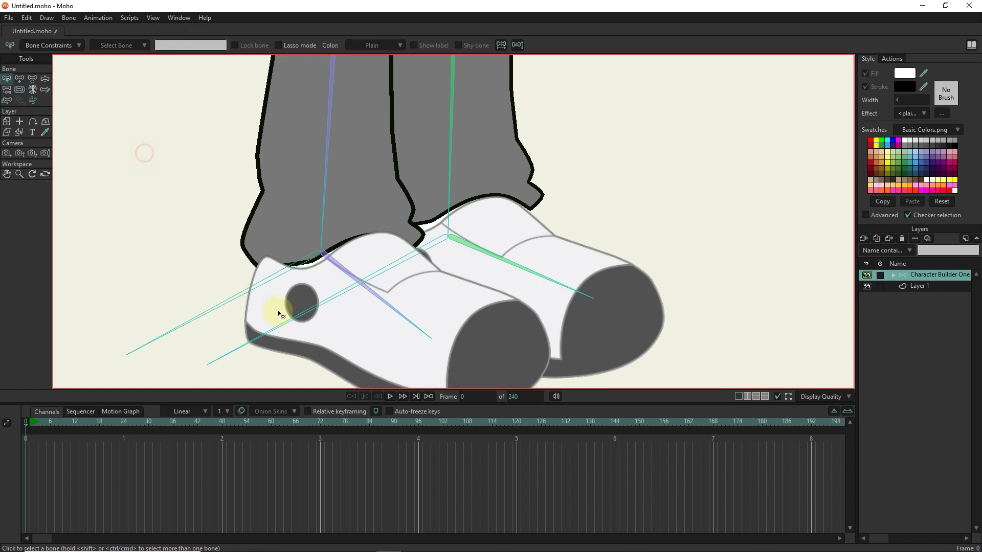
# - Drag the bone strength of T1 and then T2 down to 0
pyautogui.click(267, 282)
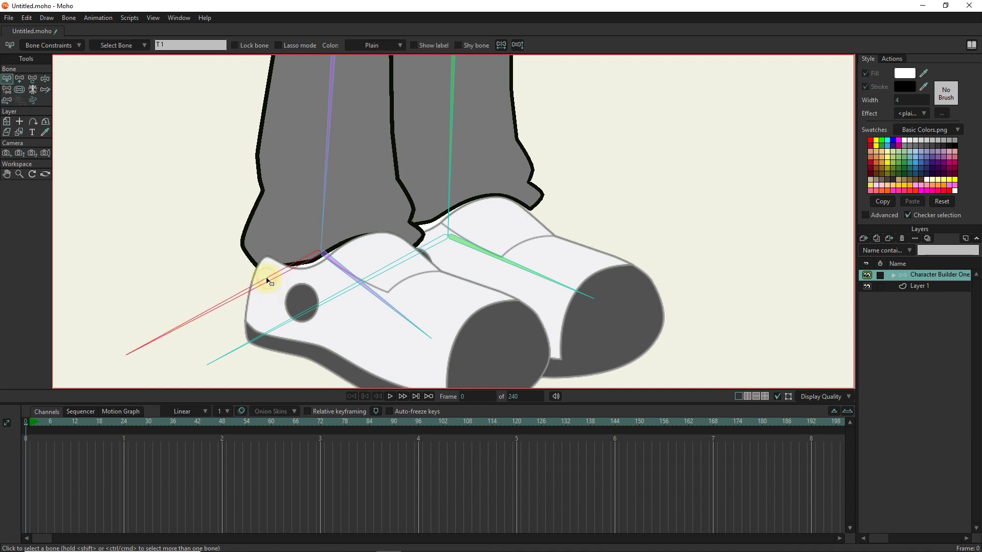
pyautogui.click(23, 91)
pyautogui.moveTo(197, 274); pyautogui.dragTo(122, 224)
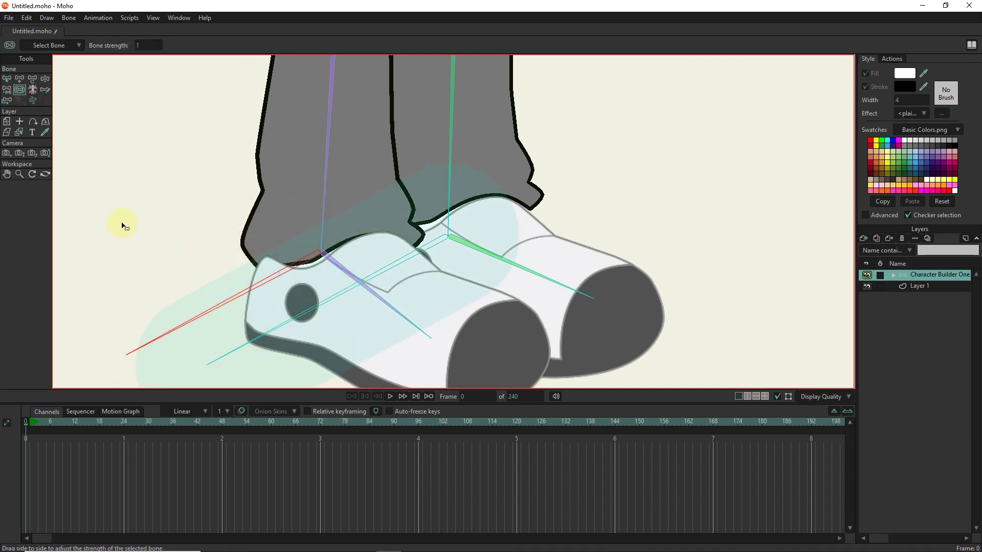
pyautogui.click(282, 320)
pyautogui.moveTo(300, 307); pyautogui.dragTo(202, 208)
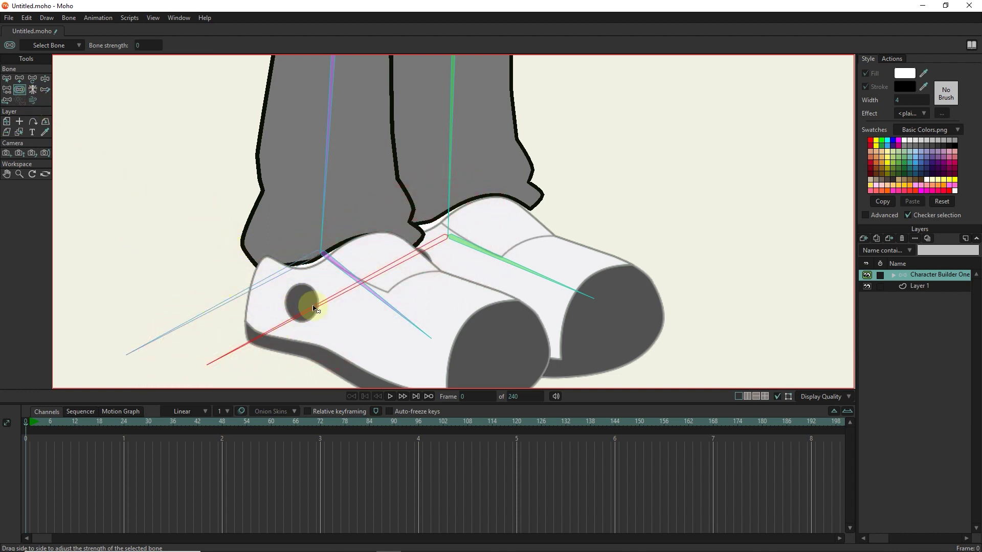
# - Change the parent link of the lower-left target bone T2
pyautogui.click(8, 89)
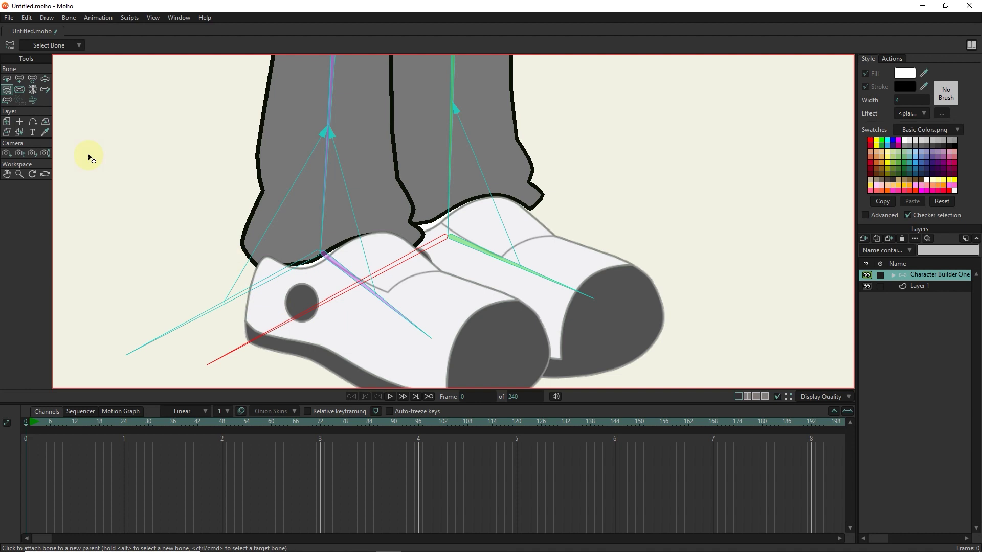
pyautogui.click(8, 80)
pyautogui.click(221, 304)
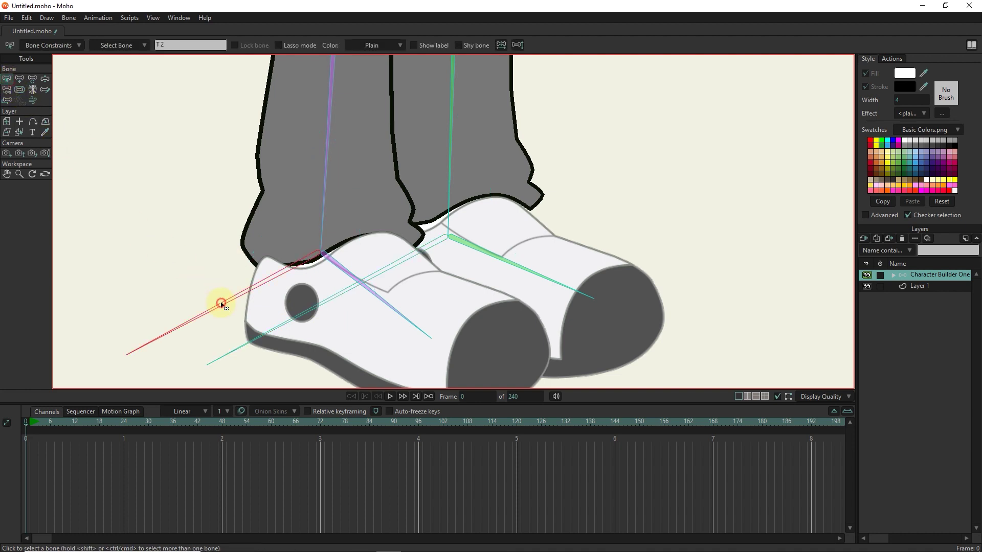
pyautogui.click(9, 90)
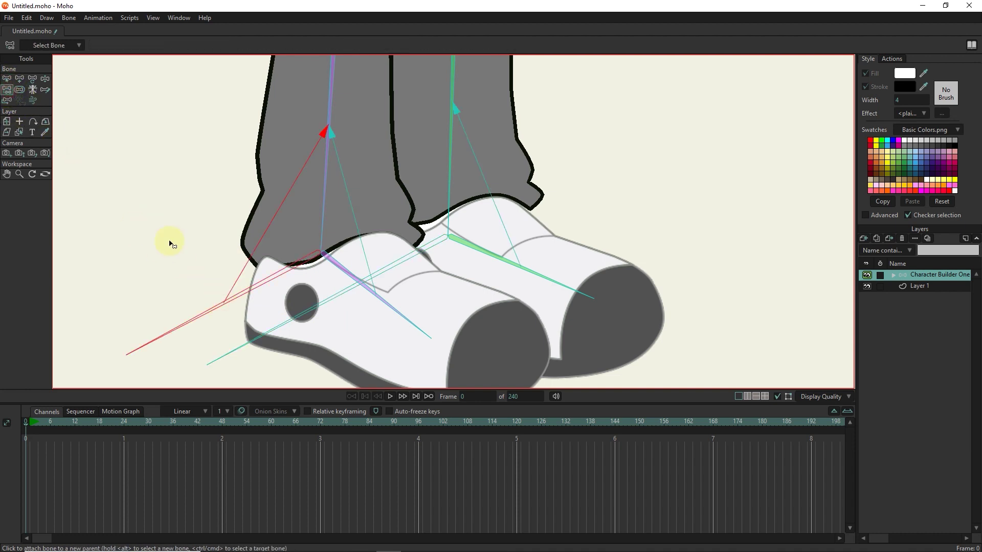
pyautogui.click(183, 272)
# - Zoom out and pan so both legs, the shoes and the hand pose targets are visible
pyautogui.scroll(-2, 258, 307)
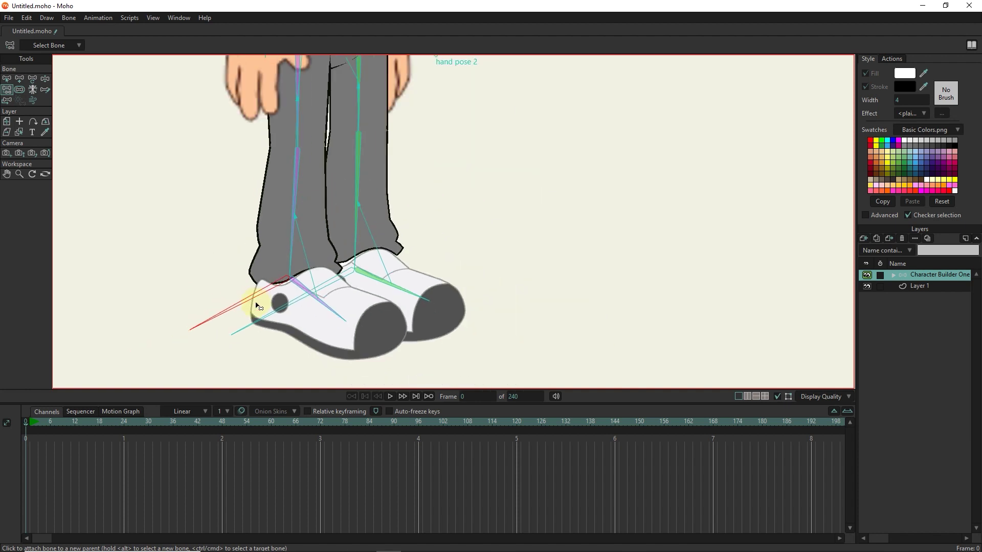
pyautogui.scroll(-2, 259, 307)
pyautogui.moveTo(248, 223); pyautogui.dragTo(292, 278)
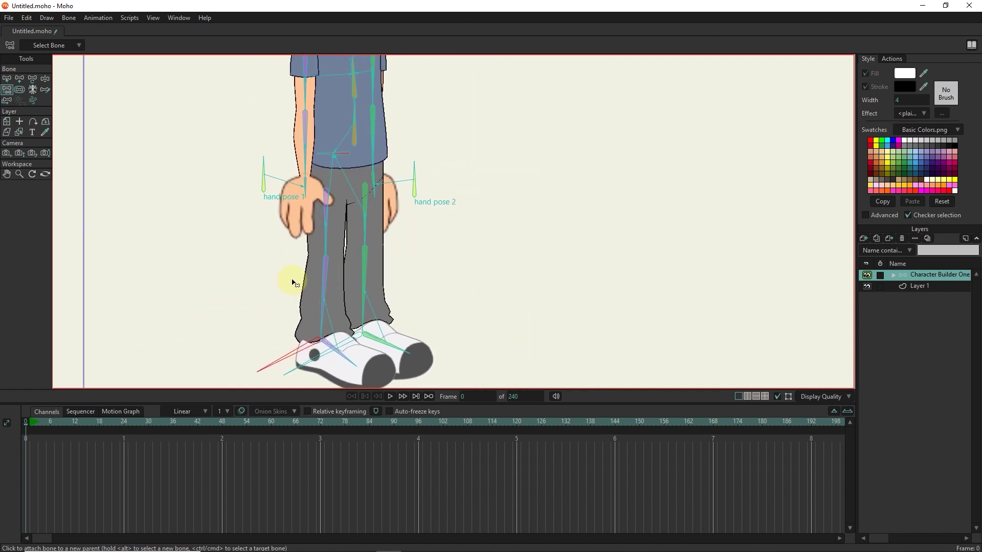
# - Set the T1 foot target bone's color to Orange, then select the Front Upper Leg bone
pyautogui.click(6, 80)
pyautogui.click(288, 366)
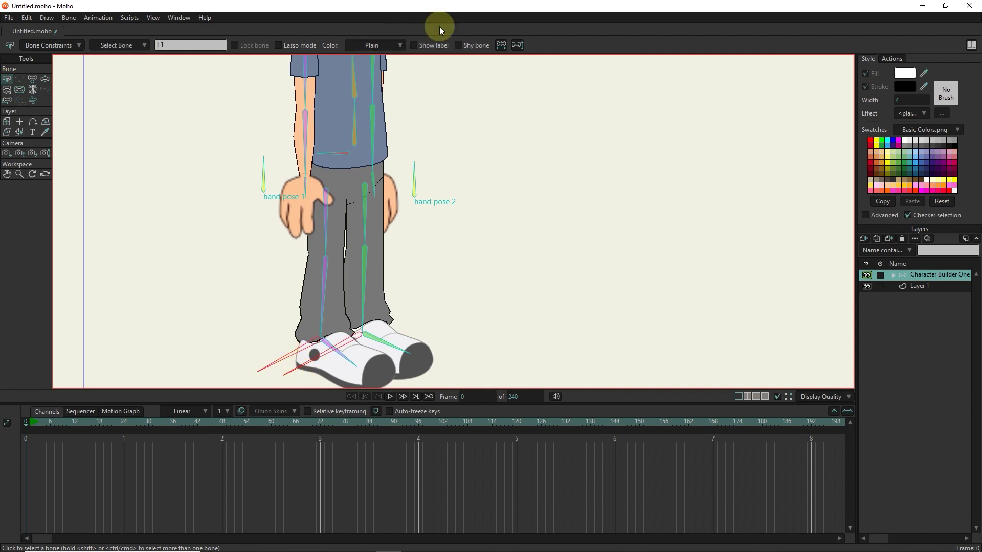
pyautogui.scroll(-8, 397, 46)
pyautogui.click(384, 46)
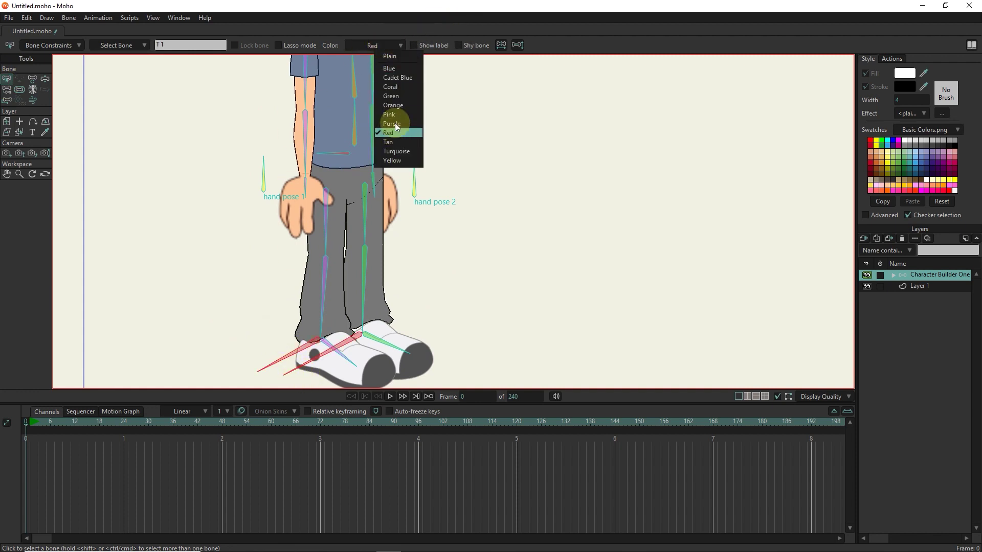
pyautogui.click(394, 106)
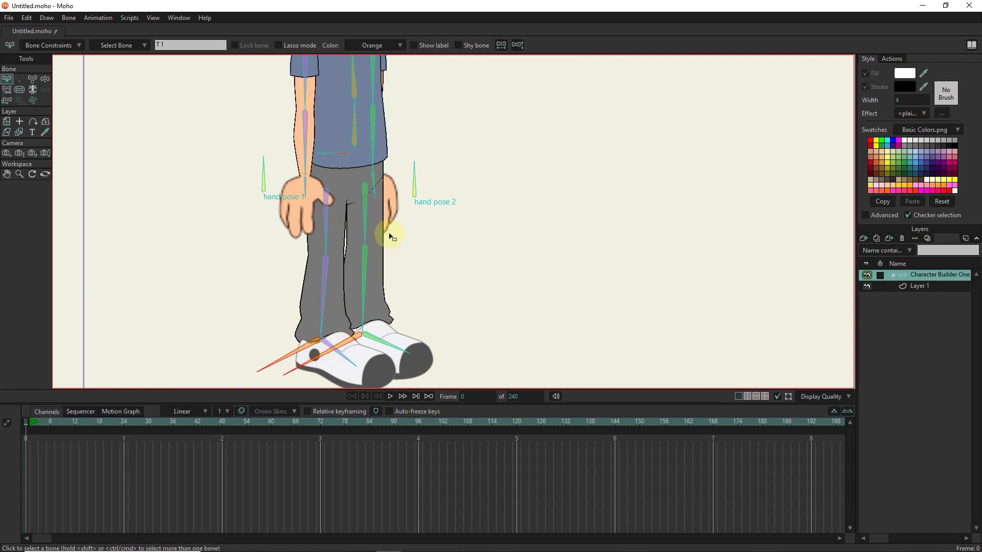
pyautogui.click(320, 256)
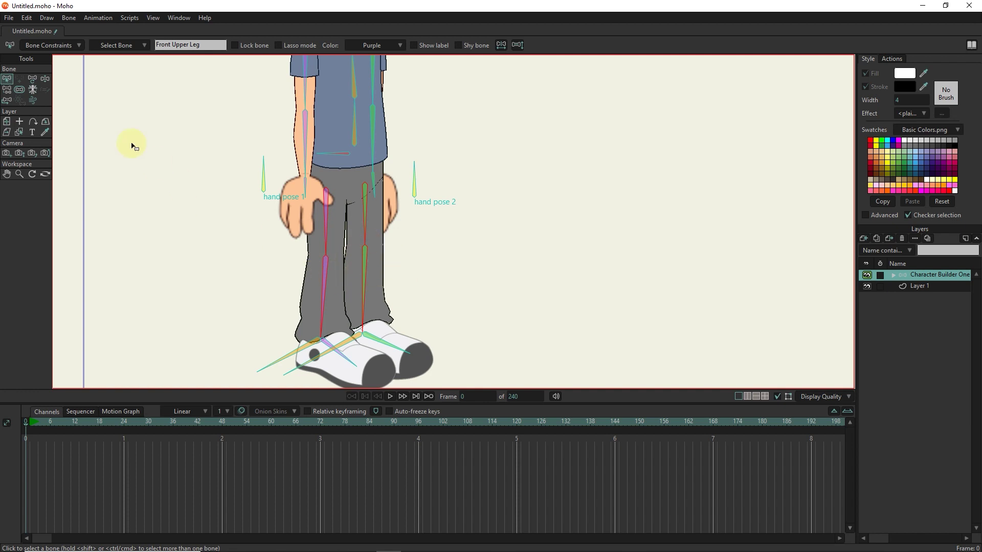
# - Set the Front Upper Leg's maximum IK stretching to 1.20 in Bone Constraints
pyautogui.click(50, 46)
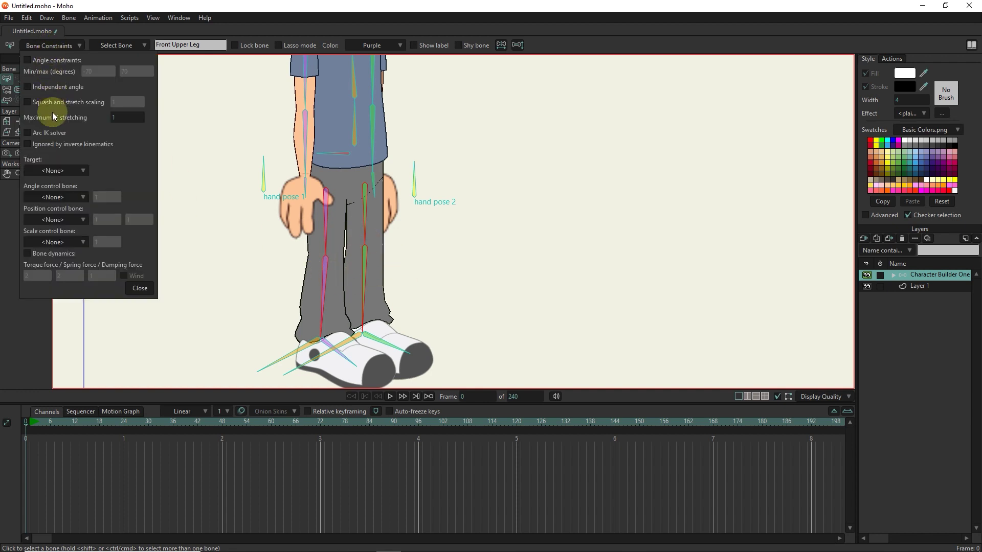
pyautogui.moveTo(123, 116); pyautogui.dragTo(116, 116)
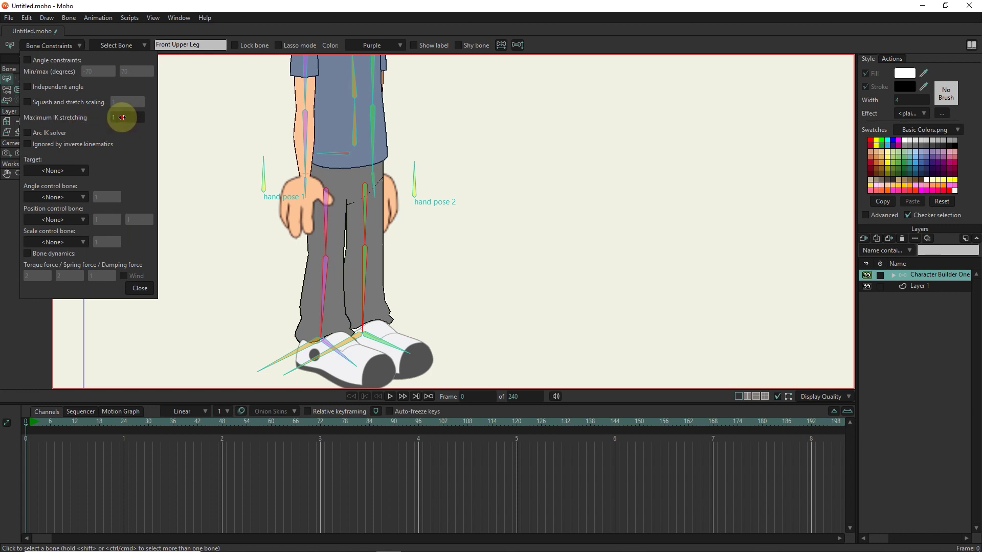
pyautogui.moveTo(121, 117)
pyautogui.mouseDown()
pyautogui.moveTo(148, 119)
pyautogui.moveTo(138, 122)
pyautogui.mouseUp()
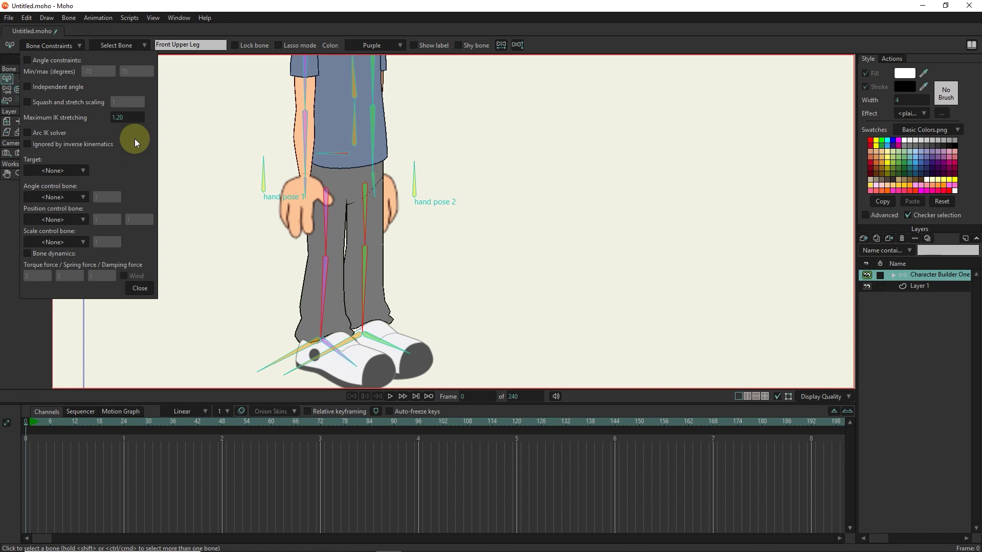
pyautogui.click(140, 289)
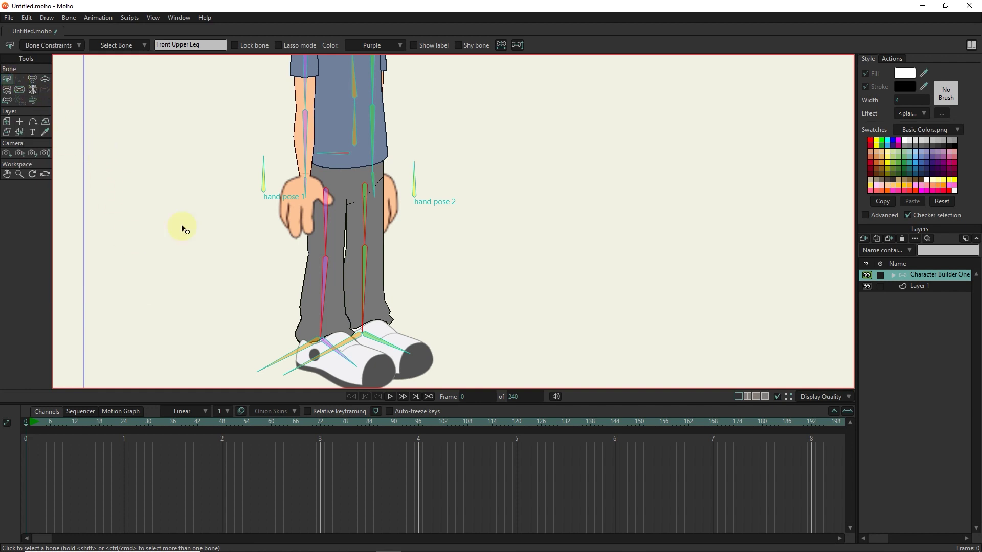
# - Make T 1 the target bone of the Front Upper Leg
pyautogui.click(325, 248)
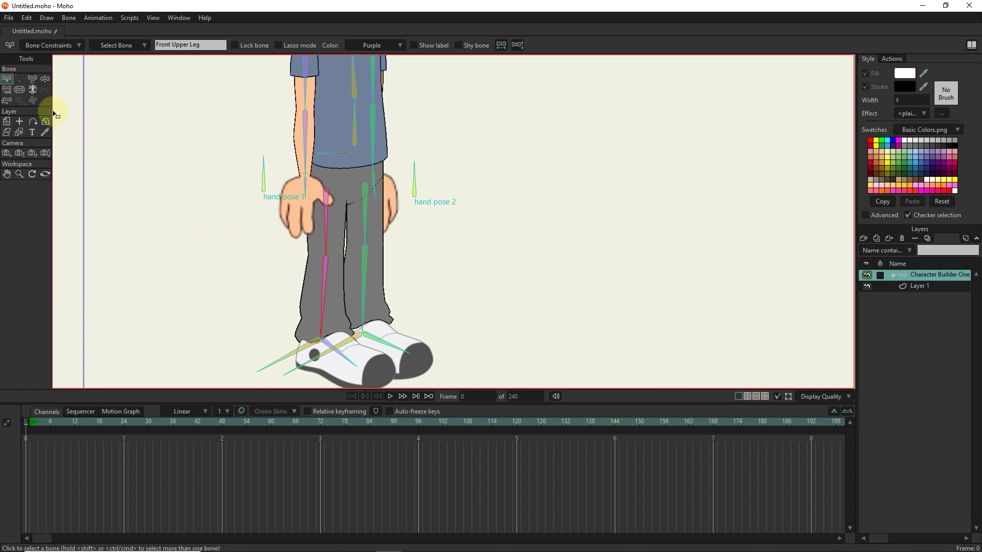
pyautogui.click(59, 49)
pyautogui.click(55, 170)
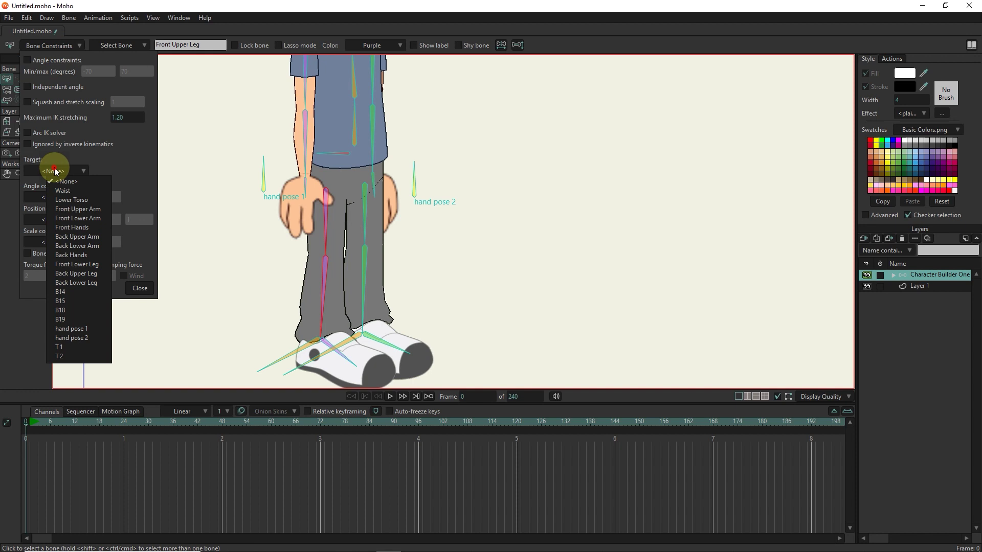
pyautogui.click(75, 346)
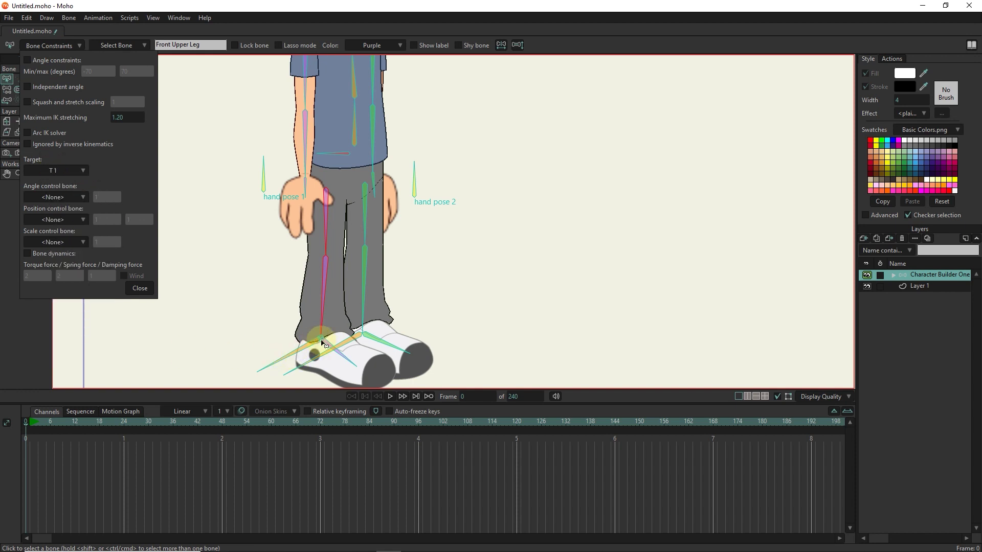
pyautogui.scroll(2, 322, 344)
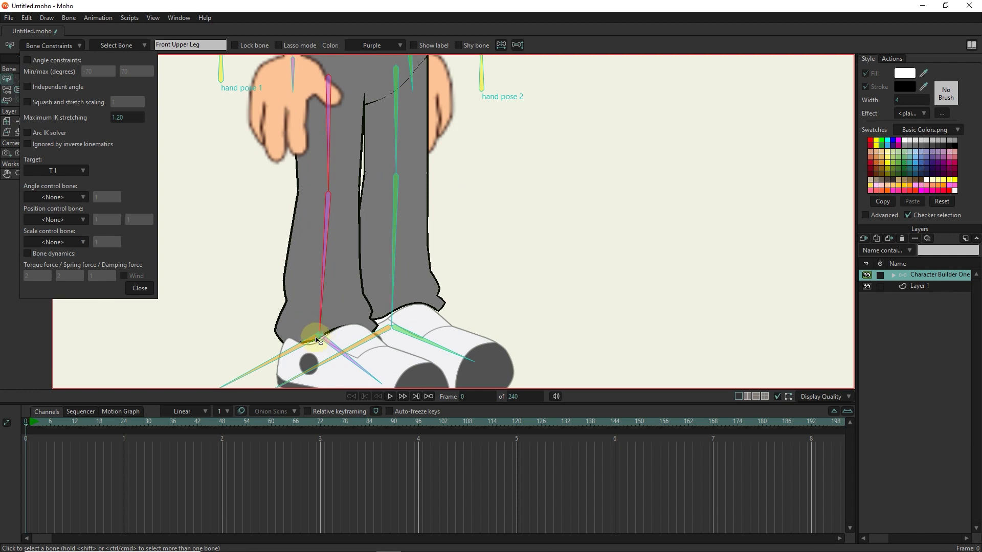
# - Drag the T1 foot target with Manipulate Bones to test the front leg's IK
pyautogui.click(140, 288)
pyautogui.click(45, 80)
pyautogui.scroll(-1, 303, 332)
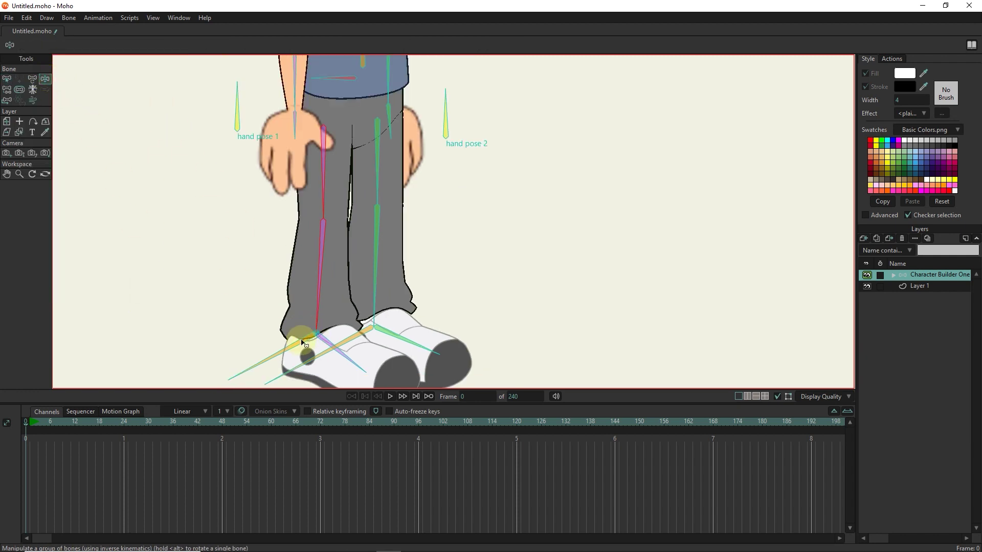
pyautogui.moveTo(301, 346); pyautogui.dragTo(318, 299)
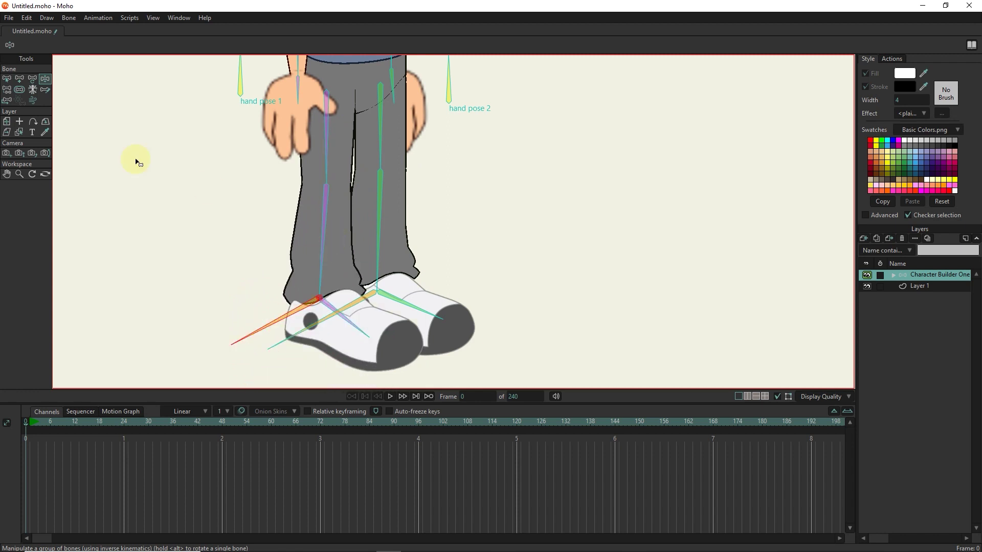
# - In Bone Constraints, tick Squash and stretch scaling for Front Upper Leg and set 1.30
pyautogui.click(7, 78)
pyautogui.moveTo(276, 162); pyautogui.dragTo(333, 220)
pyautogui.click(54, 45)
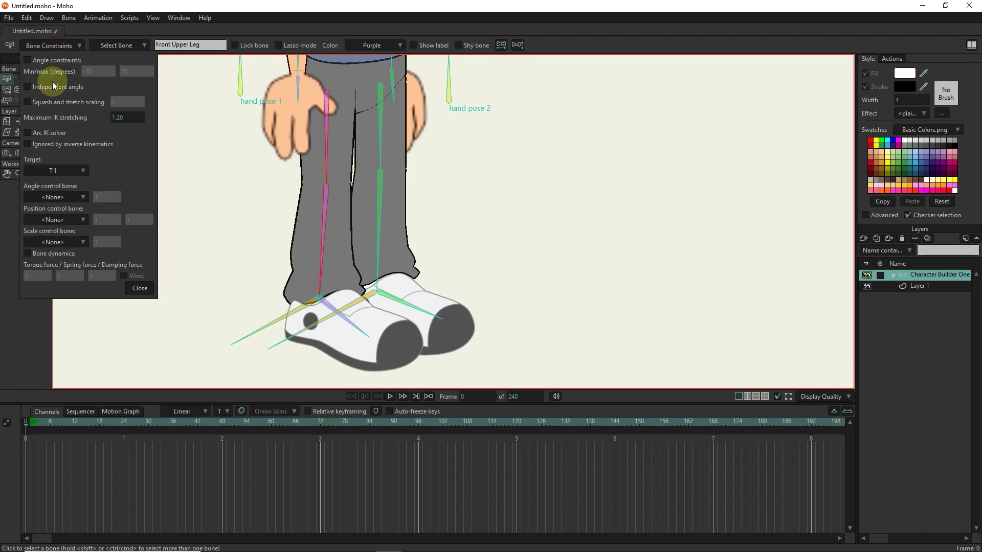
pyautogui.click(27, 102)
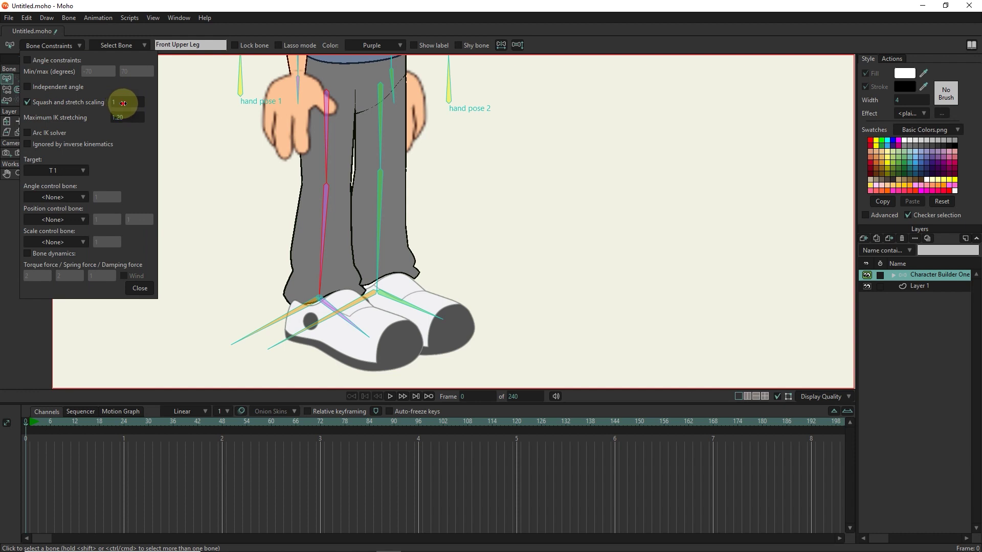
pyautogui.moveTo(123, 103); pyautogui.dragTo(132, 104)
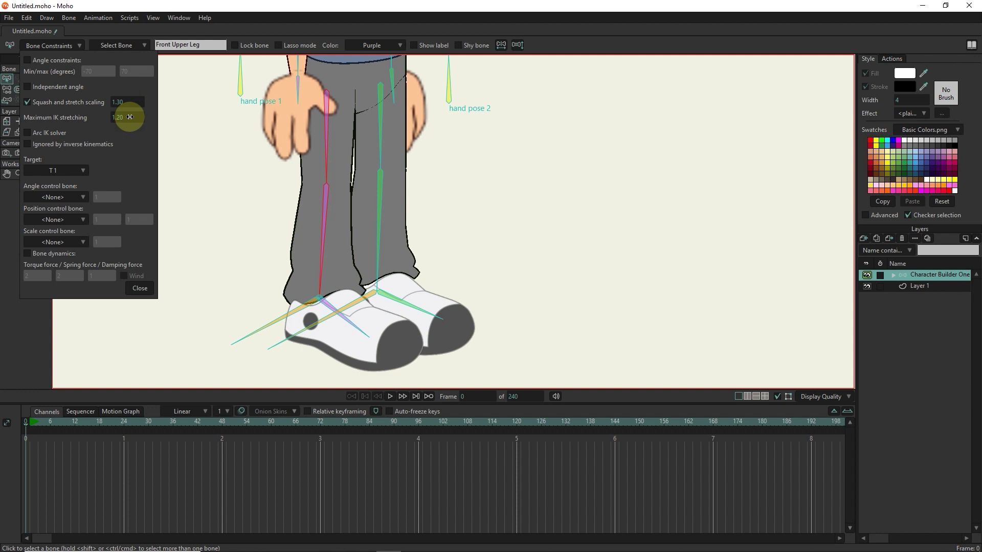
pyautogui.click(139, 287)
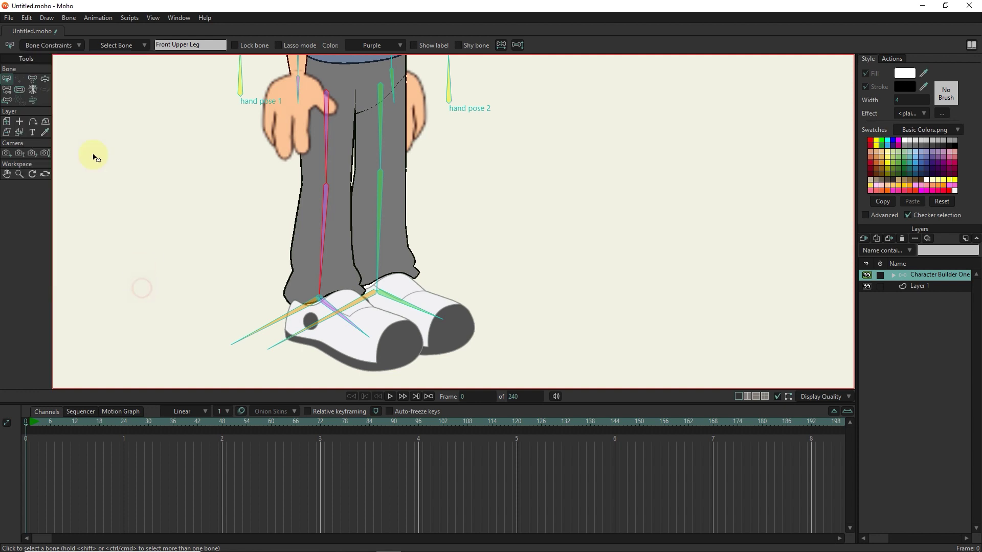
pyautogui.click(45, 78)
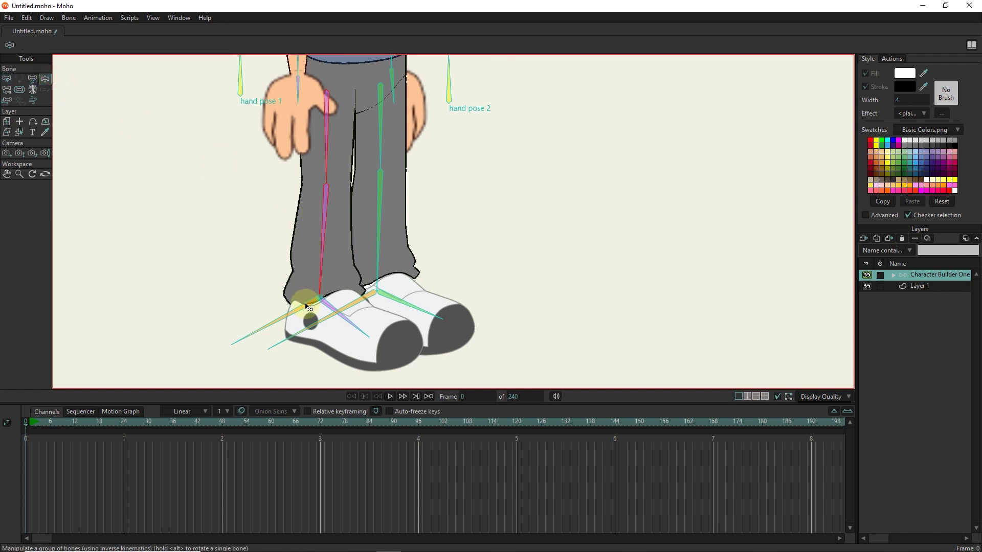
pyautogui.moveTo(308, 301); pyautogui.dragTo(307, 358)
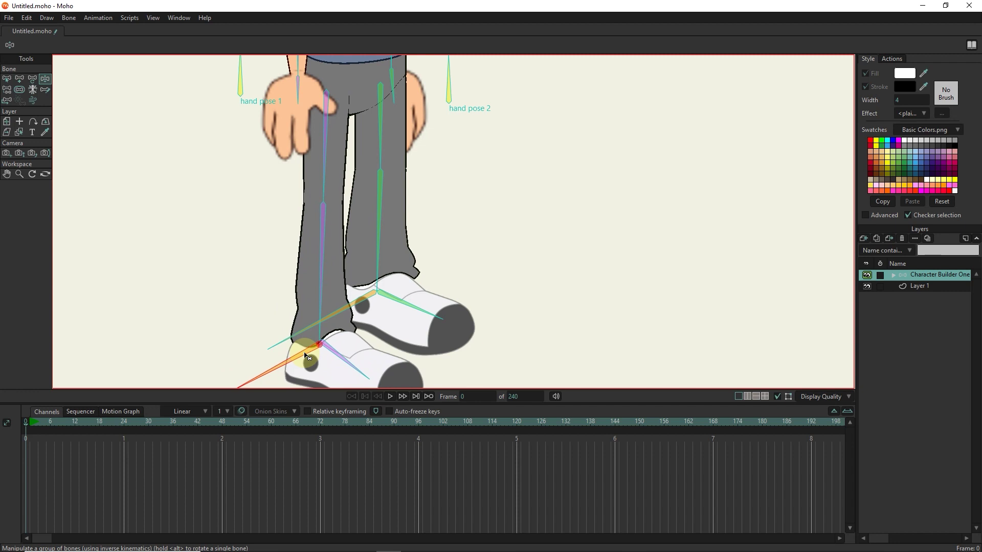
pyautogui.click(6, 78)
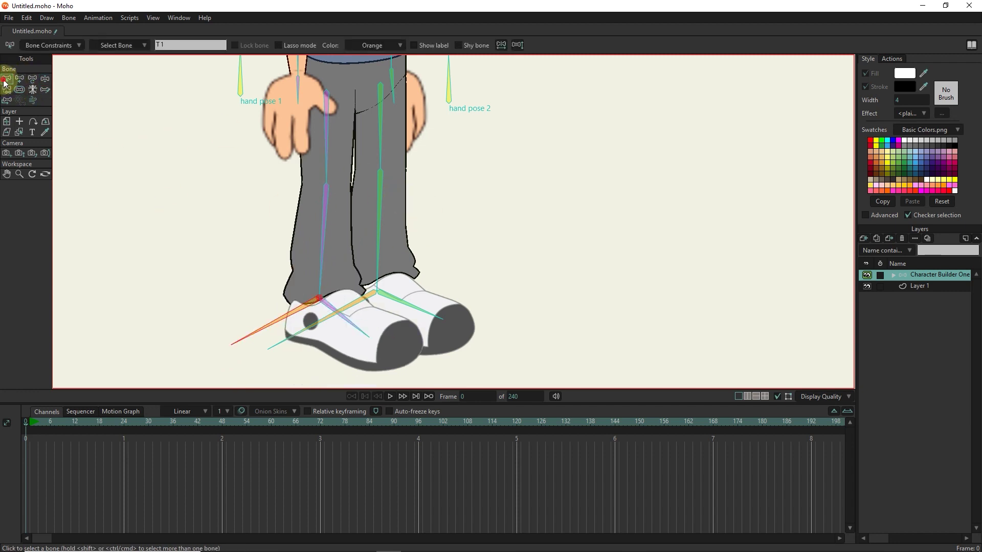
# - On Back Upper Leg, turn on squash and stretch scaling and choose its target bone
pyautogui.click(377, 161)
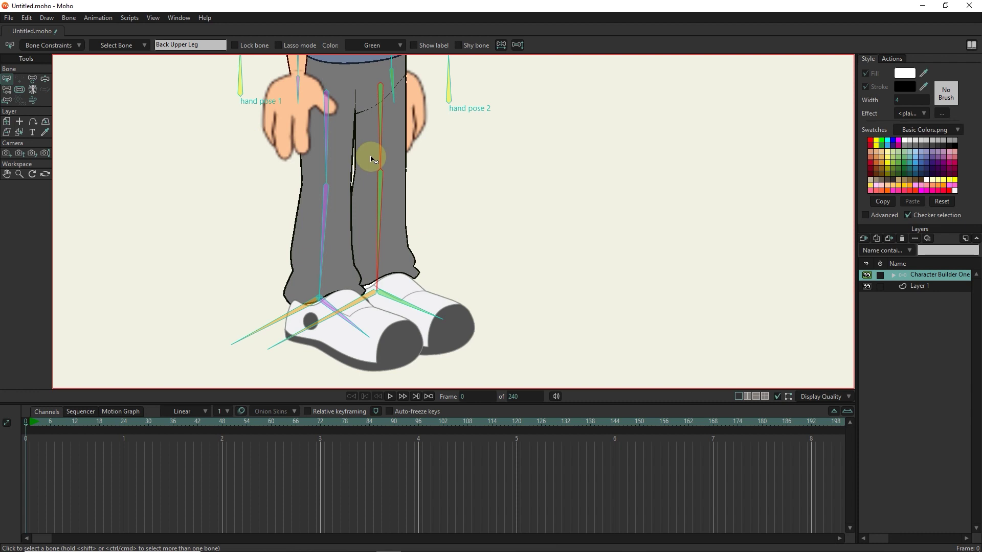
pyautogui.click(62, 45)
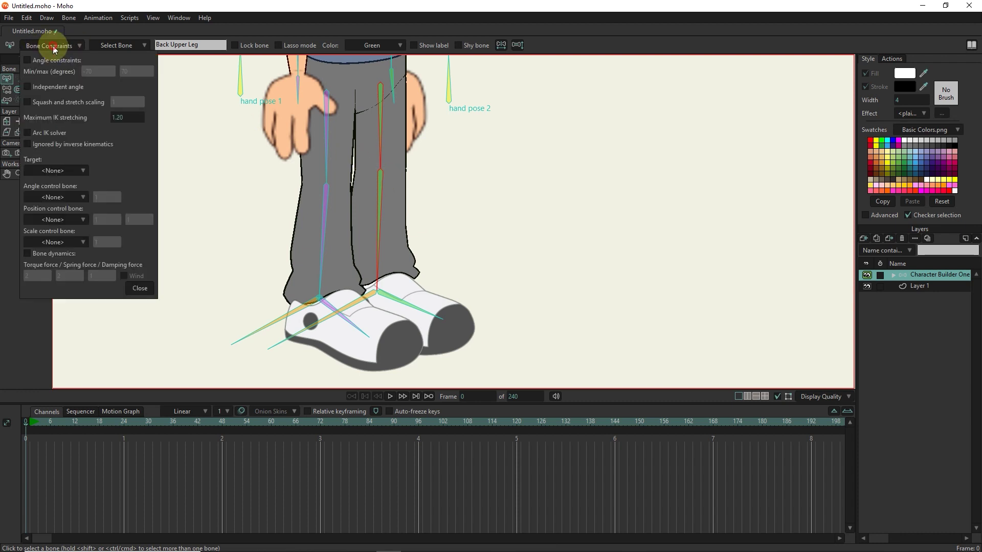
pyautogui.click(84, 106)
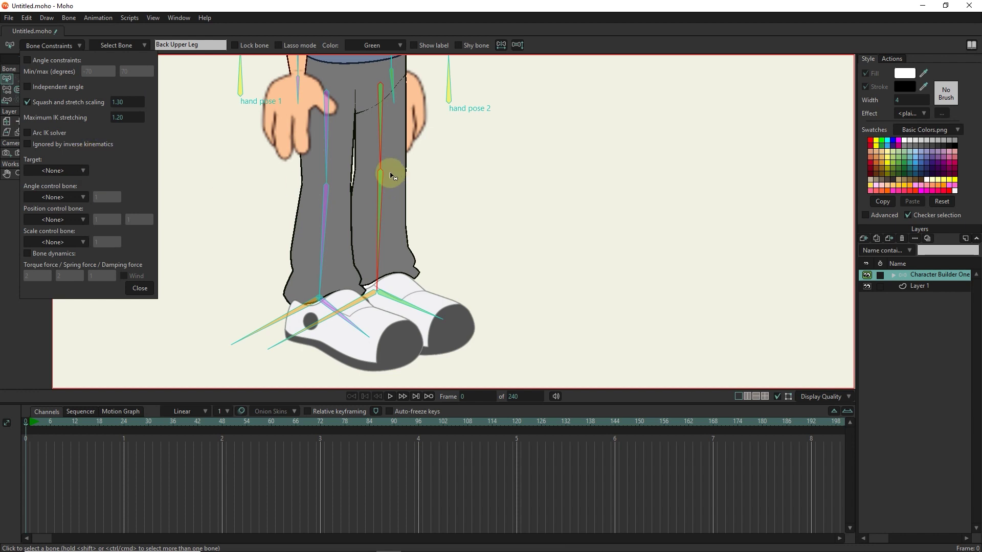
pyautogui.click(74, 171)
pyautogui.click(139, 288)
pyautogui.click(46, 78)
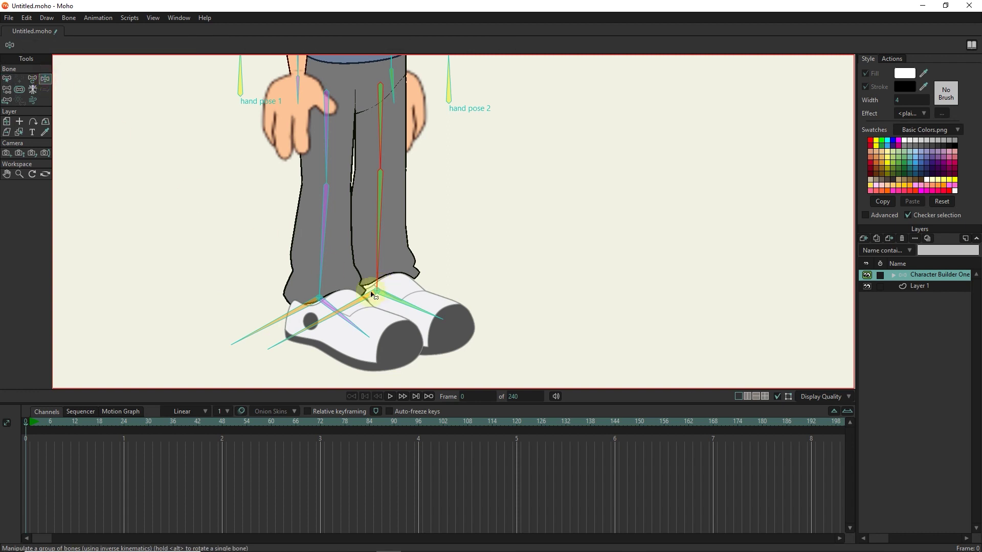
pyautogui.moveTo(296, 302); pyautogui.dragTo(377, 330)
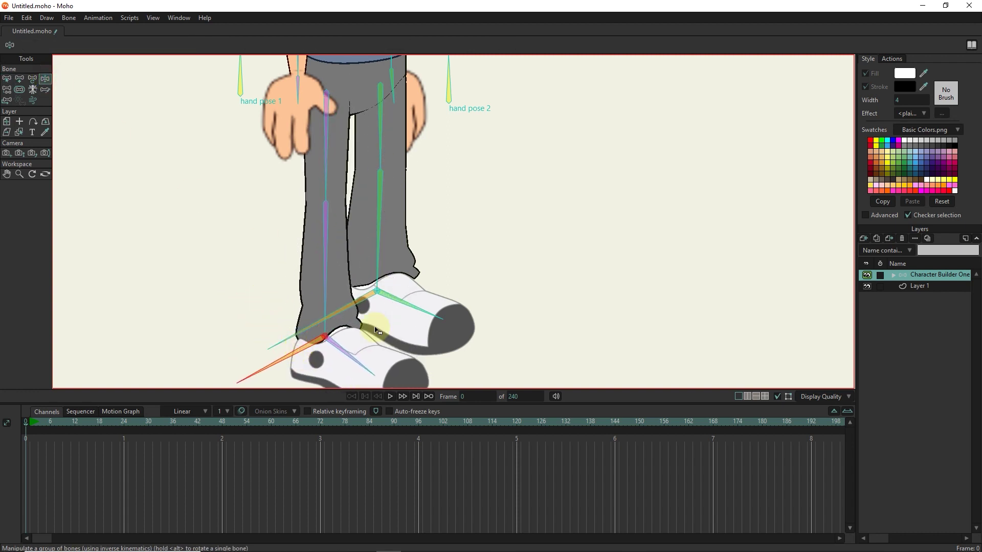
pyautogui.moveTo(300, 344); pyautogui.dragTo(292, 320)
pyautogui.moveTo(367, 298); pyautogui.dragTo(332, 288)
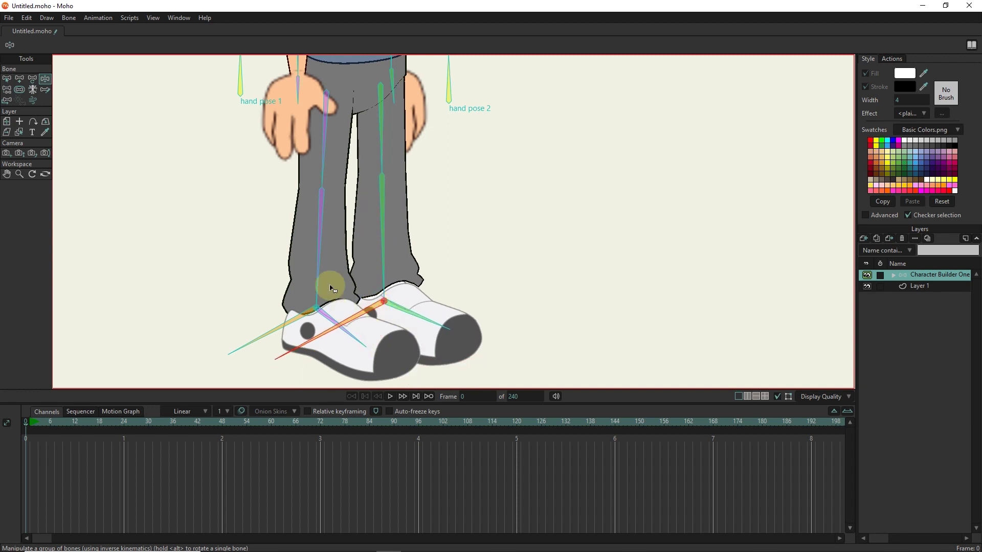
pyautogui.click(7, 79)
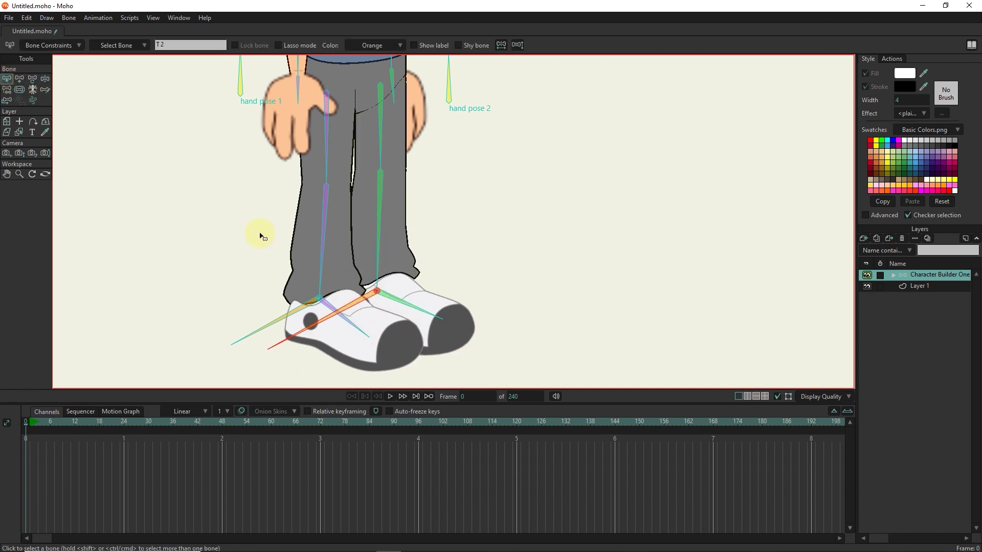
pyautogui.scroll(-2, 262, 236)
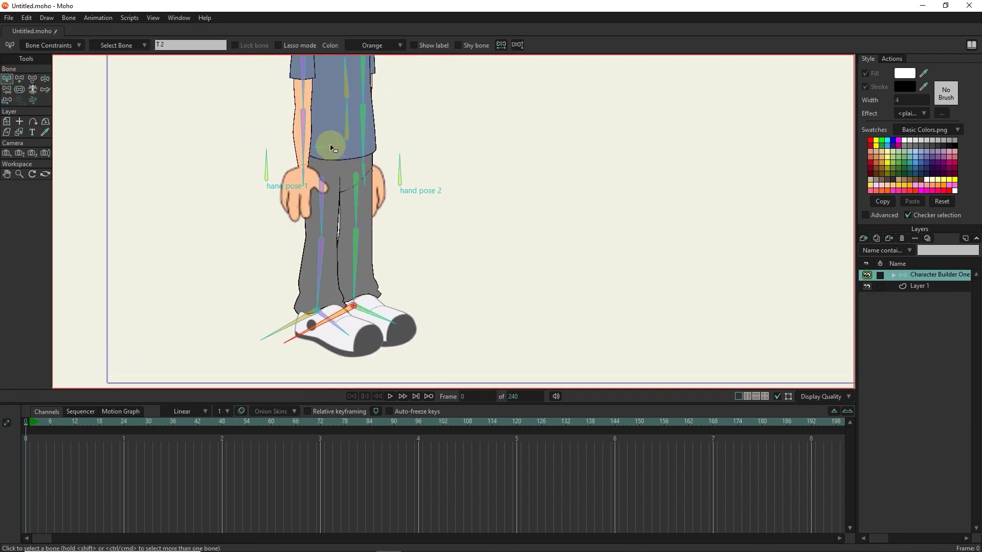
pyautogui.click(45, 79)
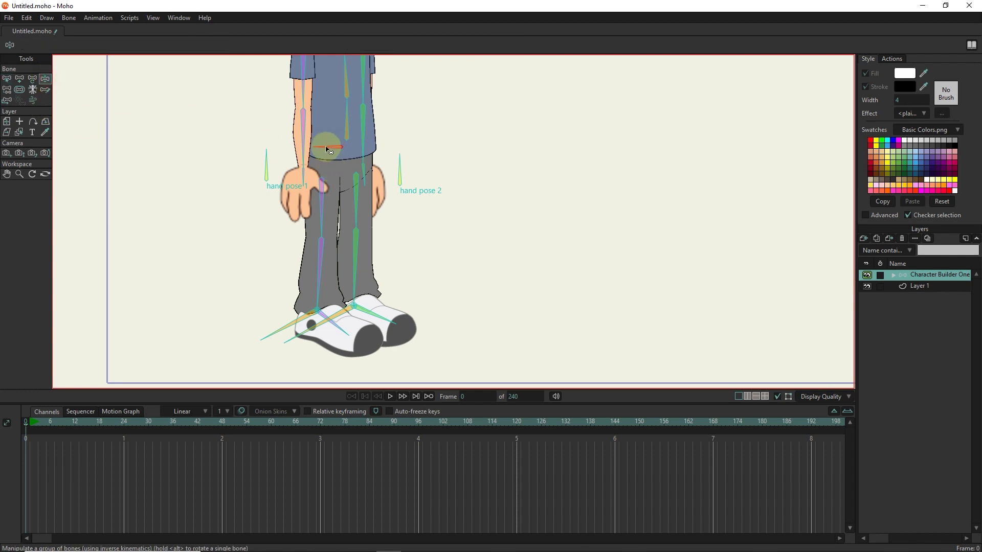
pyautogui.moveTo(328, 150); pyautogui.dragTo(363, 215)
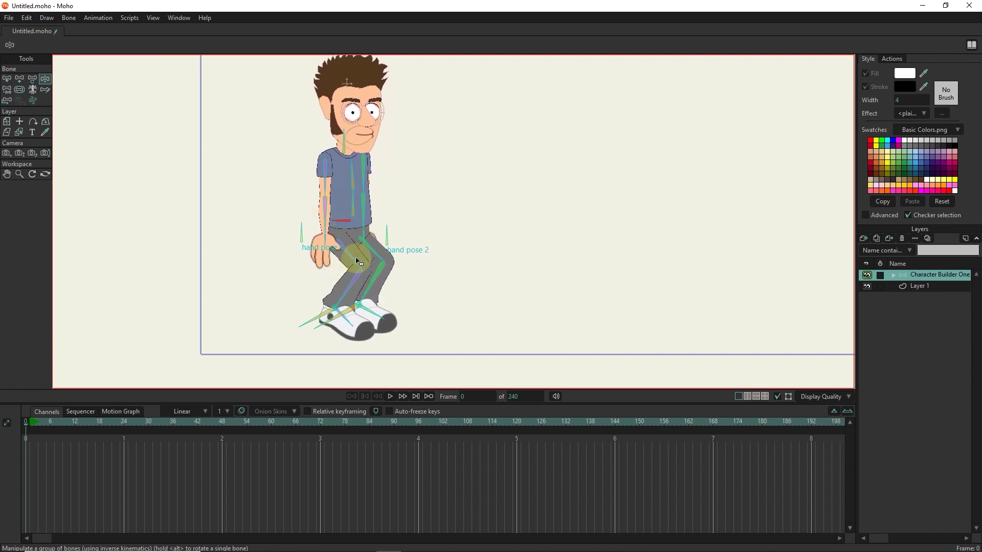
# - Deselect bone B15 and return the timeline to frame 0
pyautogui.press('b')
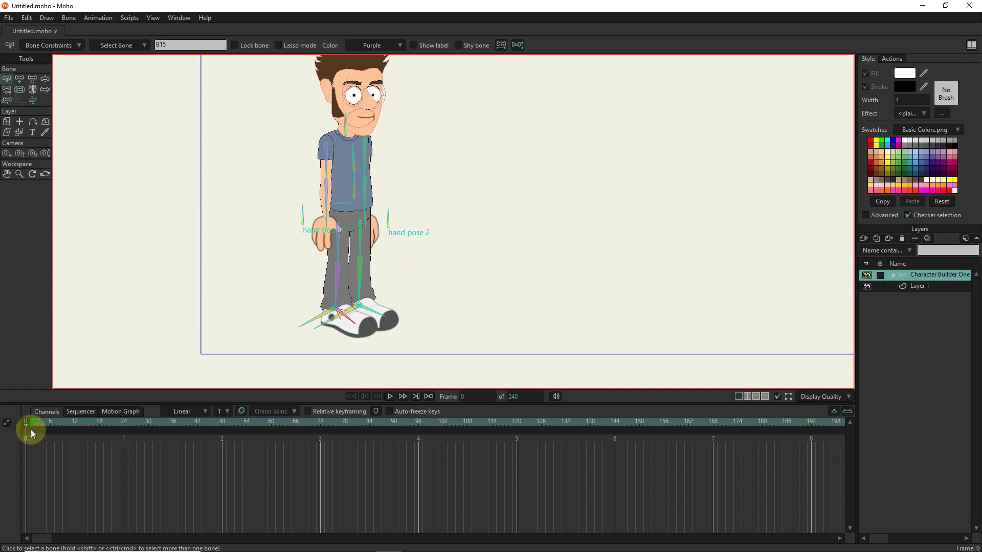
pyautogui.moveTo(31, 433); pyautogui.dragTo(33, 424)
pyautogui.click(331, 365)
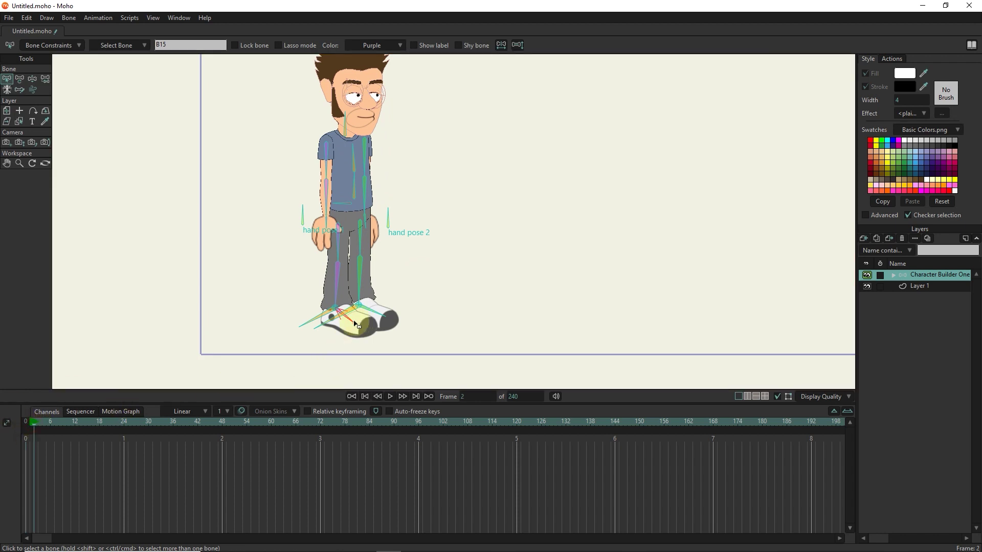
pyautogui.click(66, 121)
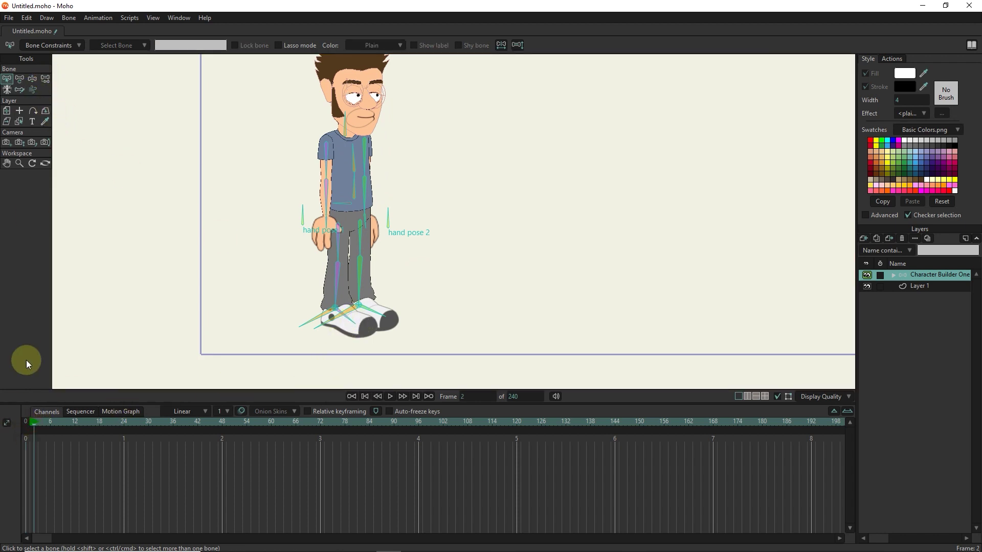
pyautogui.moveTo(43, 420); pyautogui.dragTo(11, 423)
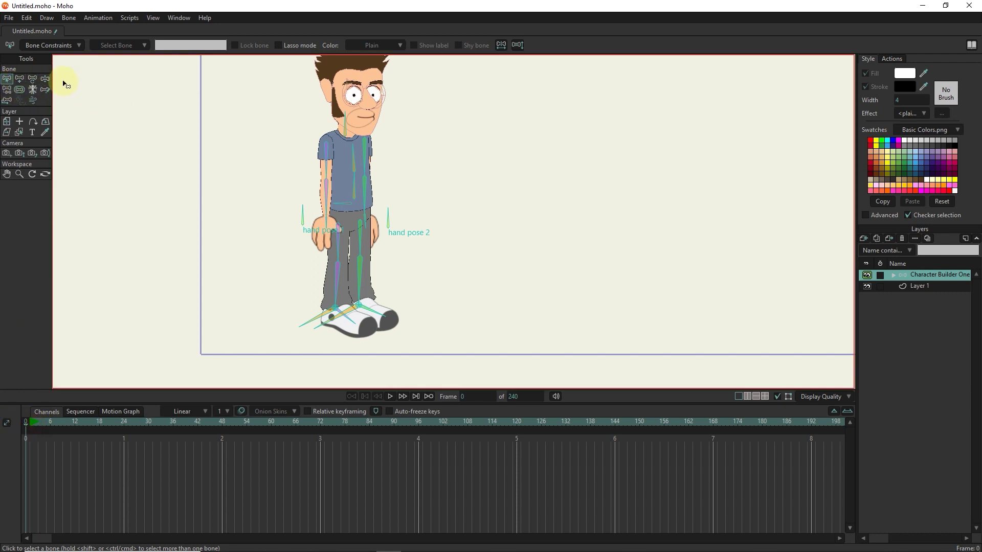
# - At frame 1, tilt the front foot, lower the hips and reposition the back foot into a crouch
pyautogui.click(45, 80)
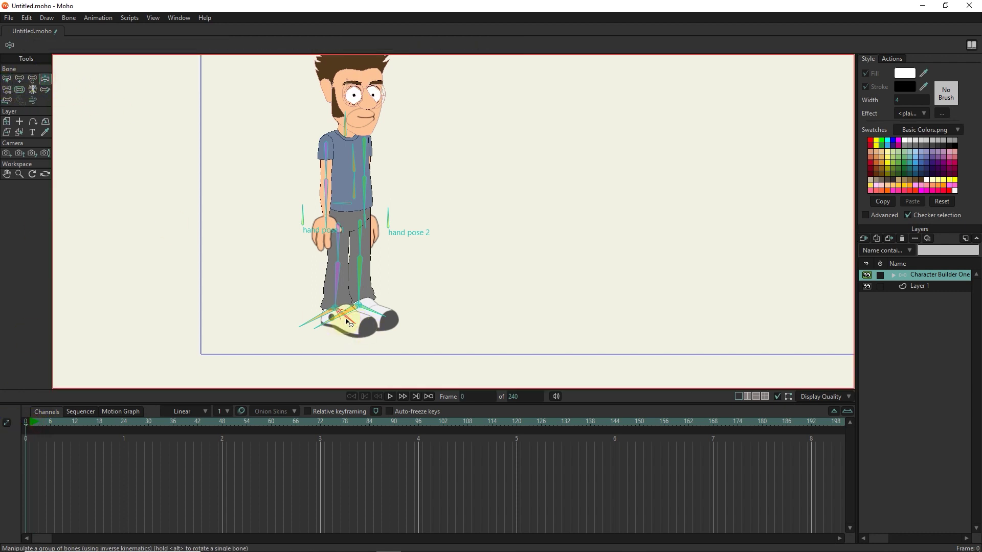
pyautogui.scroll(1, 342, 327)
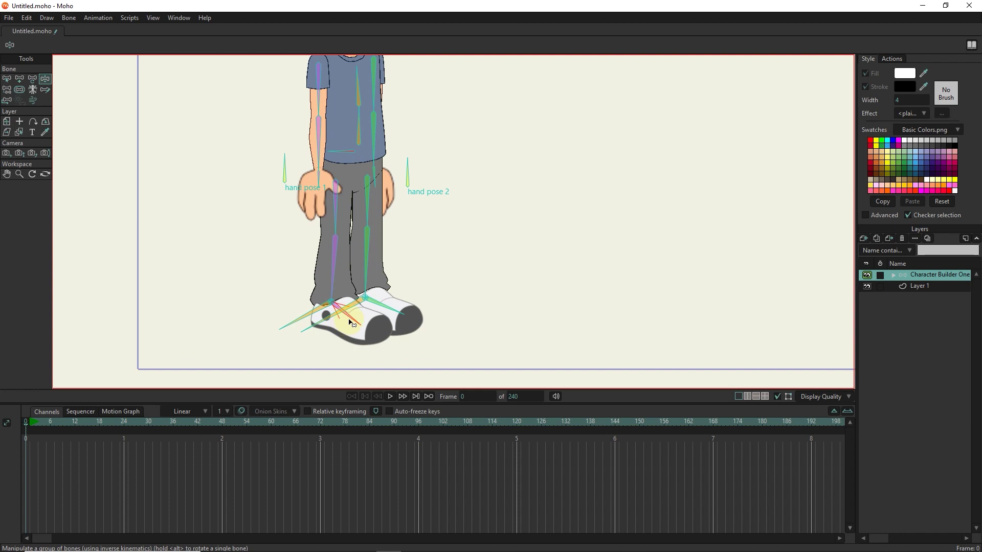
pyautogui.click(29, 423)
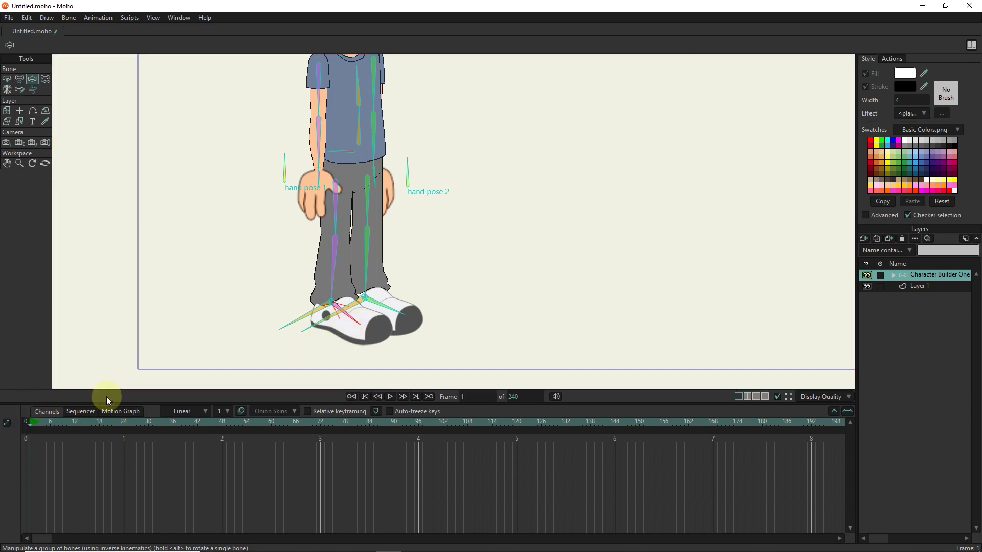
pyautogui.moveTo(373, 333); pyautogui.dragTo(350, 316)
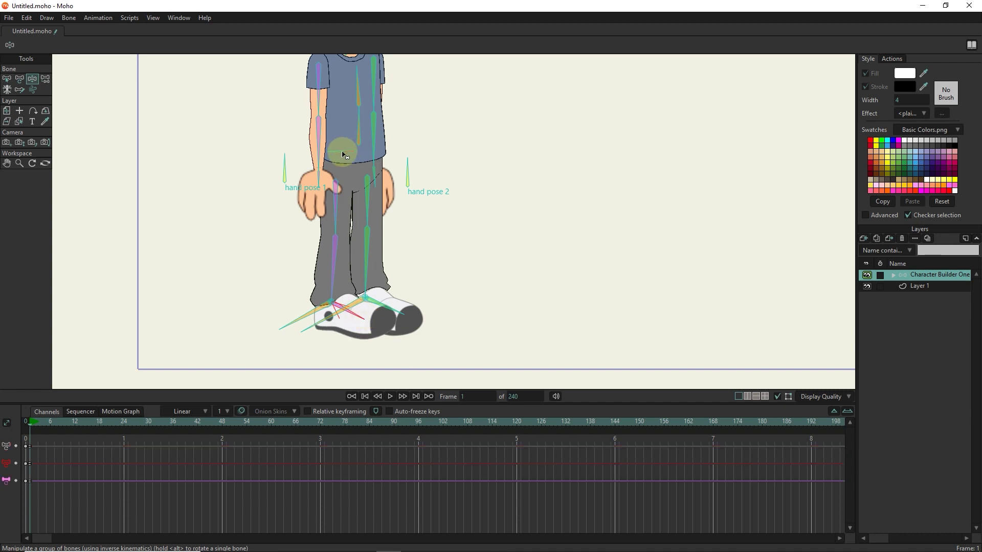
pyautogui.moveTo(340, 159); pyautogui.dragTo(338, 178)
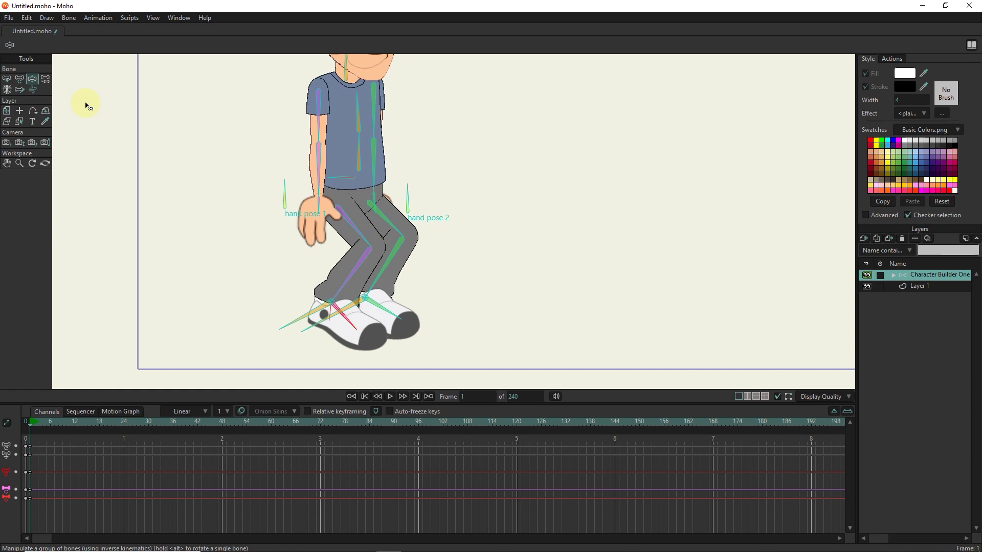
pyautogui.moveTo(348, 331)
pyautogui.mouseDown()
pyautogui.moveTo(404, 327)
pyautogui.moveTo(355, 331)
pyautogui.moveTo(352, 348)
pyautogui.mouseUp()
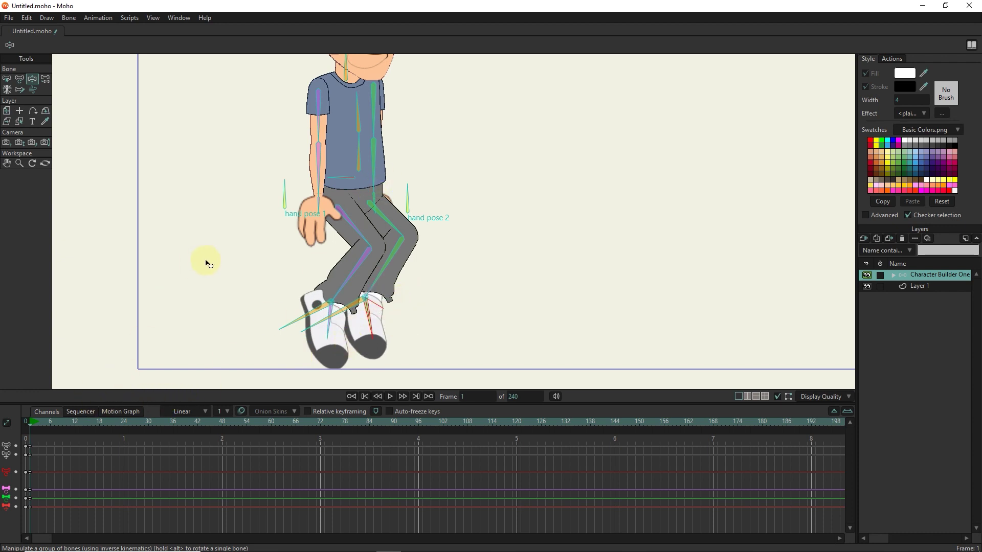
# - Drag the frame-1 crouch keys to frame 12 and scrub to preview the crouch
pyautogui.hotkey('ctrl', 'r')
pyautogui.press('z')
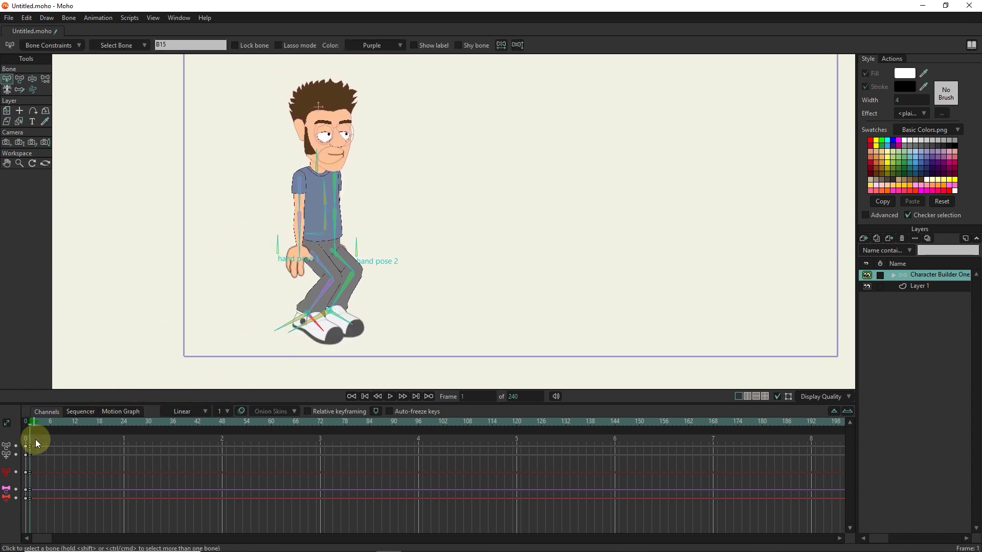
pyautogui.moveTo(40, 440); pyautogui.dragTo(78, 496)
pyautogui.moveTo(28, 413); pyautogui.dragTo(75, 451)
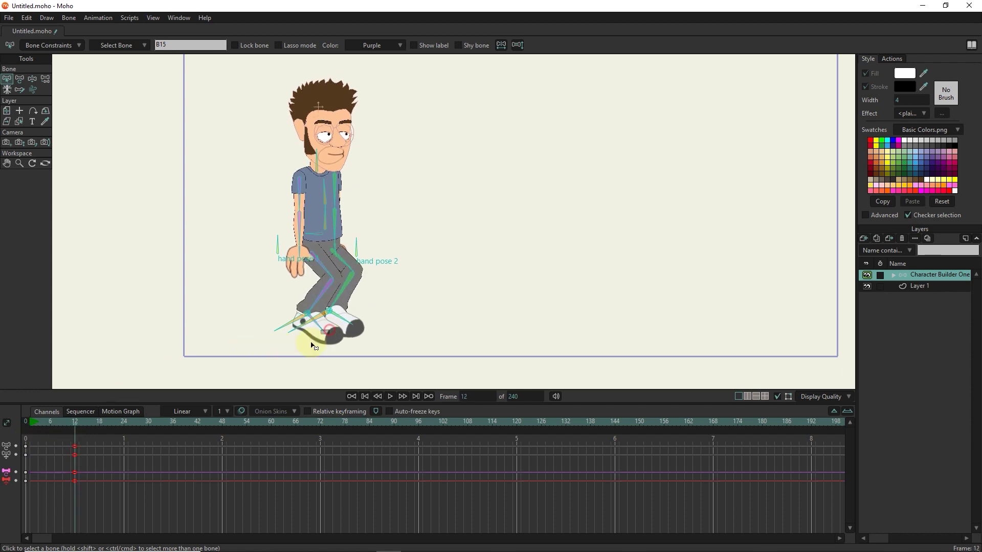
pyautogui.click(116, 224)
pyautogui.click(32, 78)
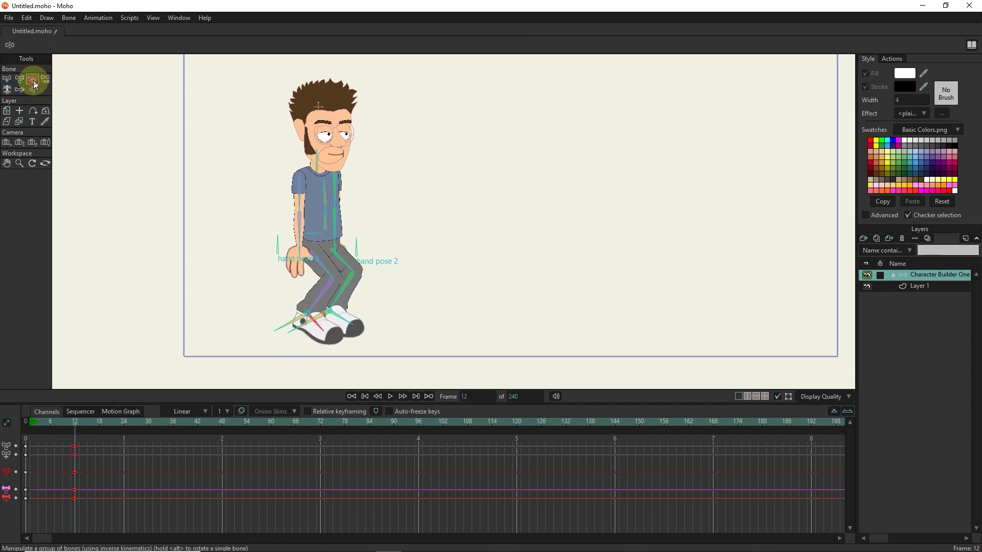